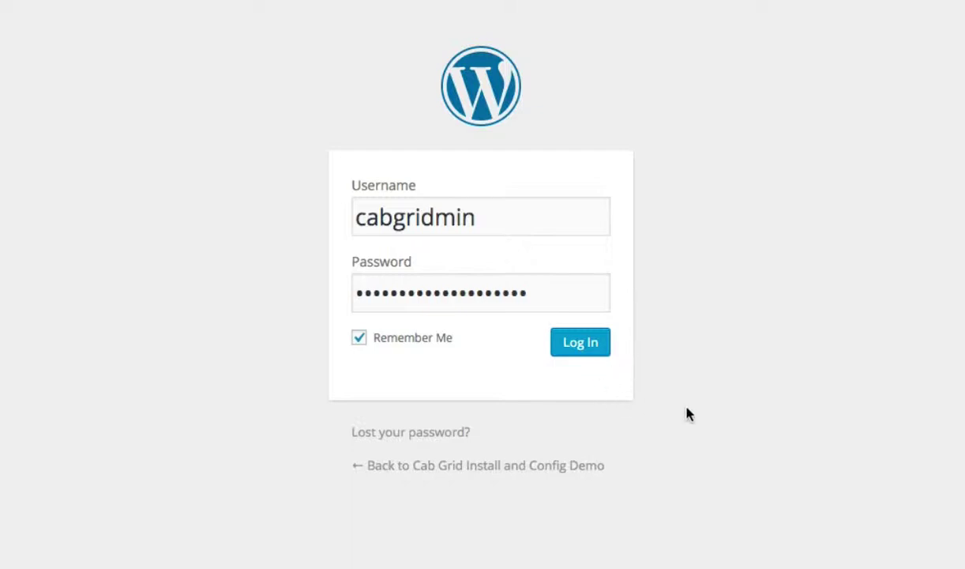
Log in to the site's admin area and search for the Cab Grid plugin among the plugins available to add.
{"action": "left_click", "coordinate": [586, 348]}
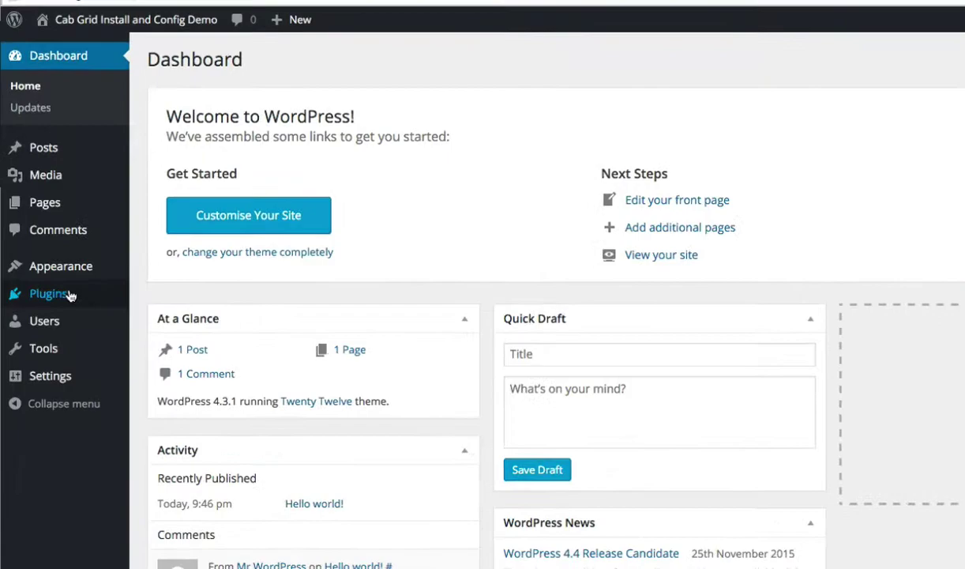
{"action": "mouse_move", "coordinate": [52, 242]}
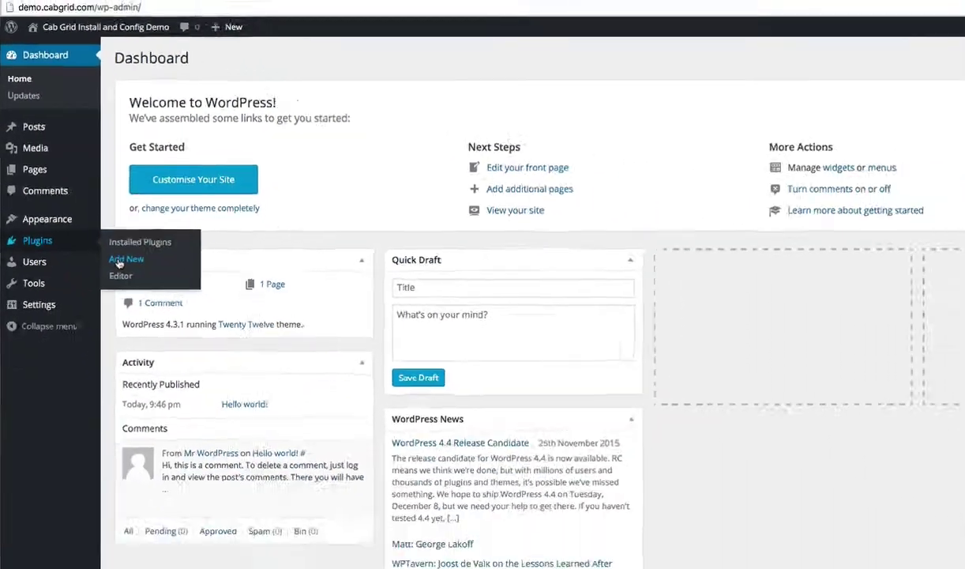
{"action": "left_click", "coordinate": [175, 360]}
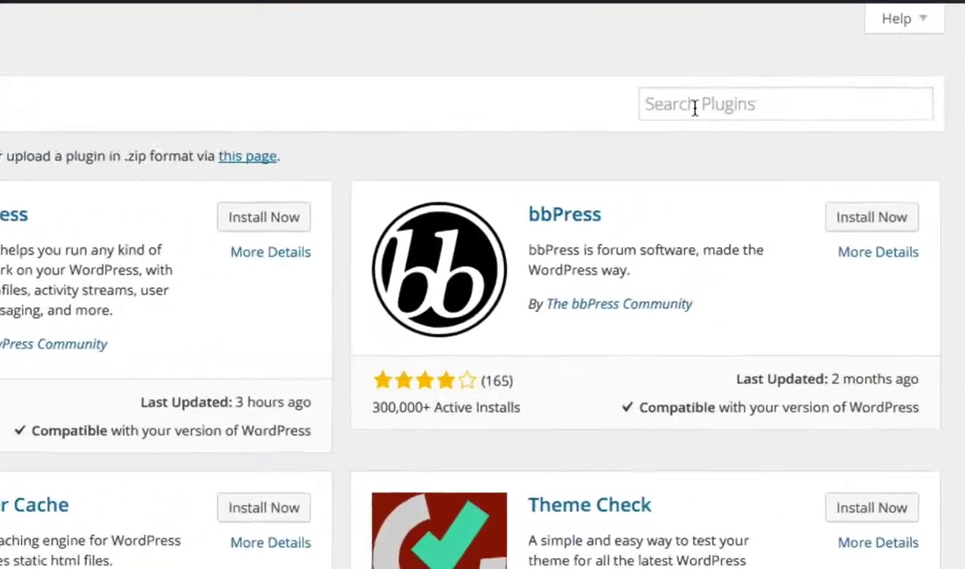
{"action": "left_click", "coordinate": [695, 106]}
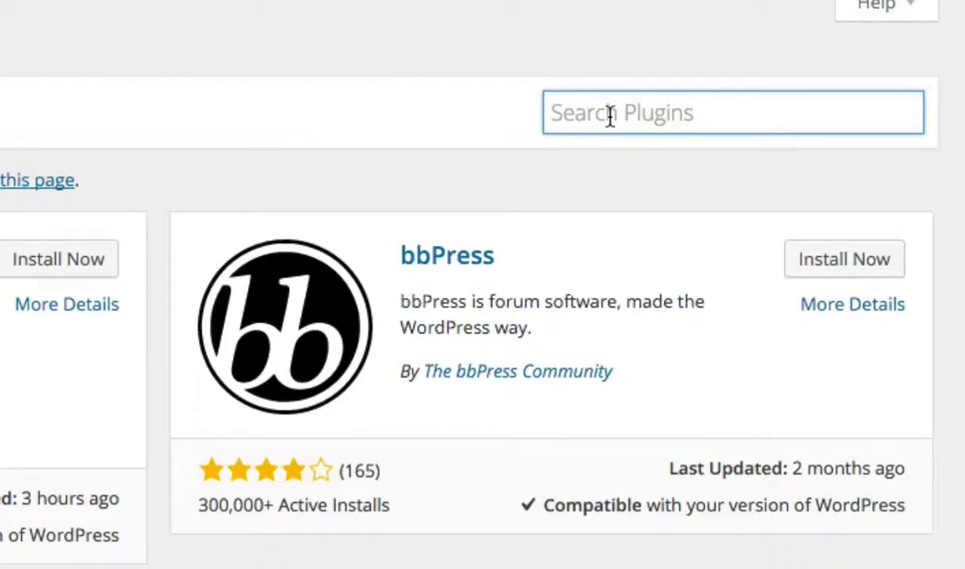
{"action": "type", "text": "Cab Grid"}
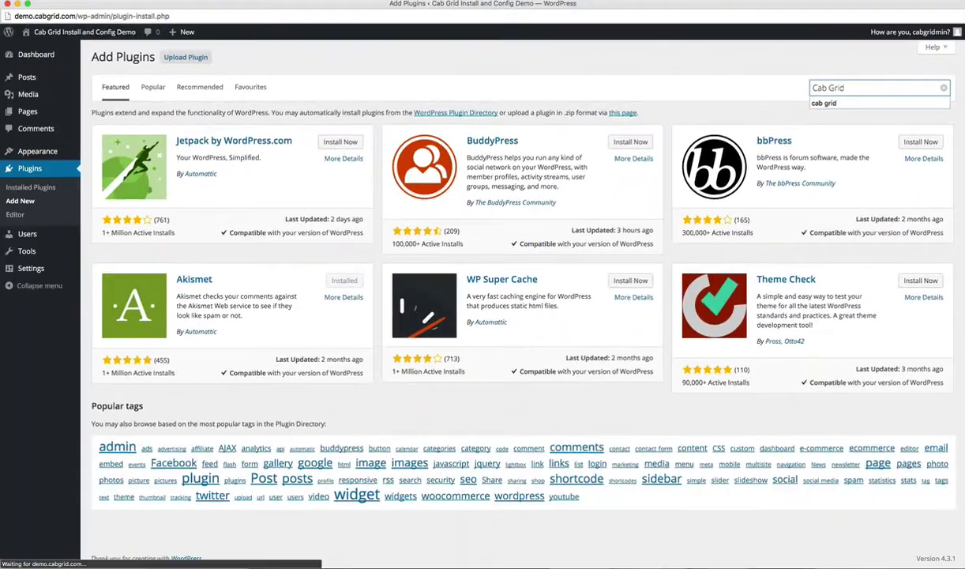
{"action": "key", "text": "Return"}
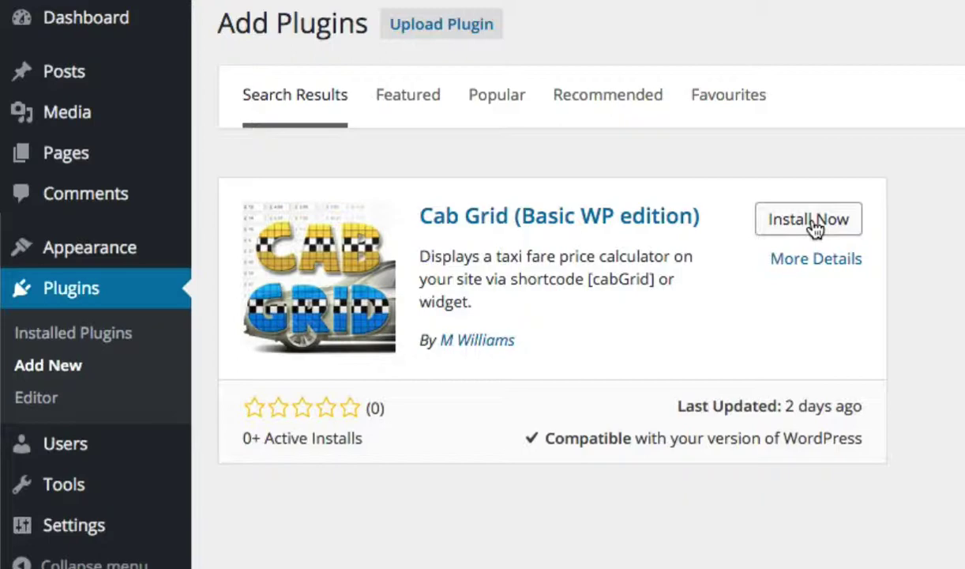
Install and activate the Cab Grid (Basic WP edition) plugin.
{"action": "left_click", "coordinate": [814, 225]}
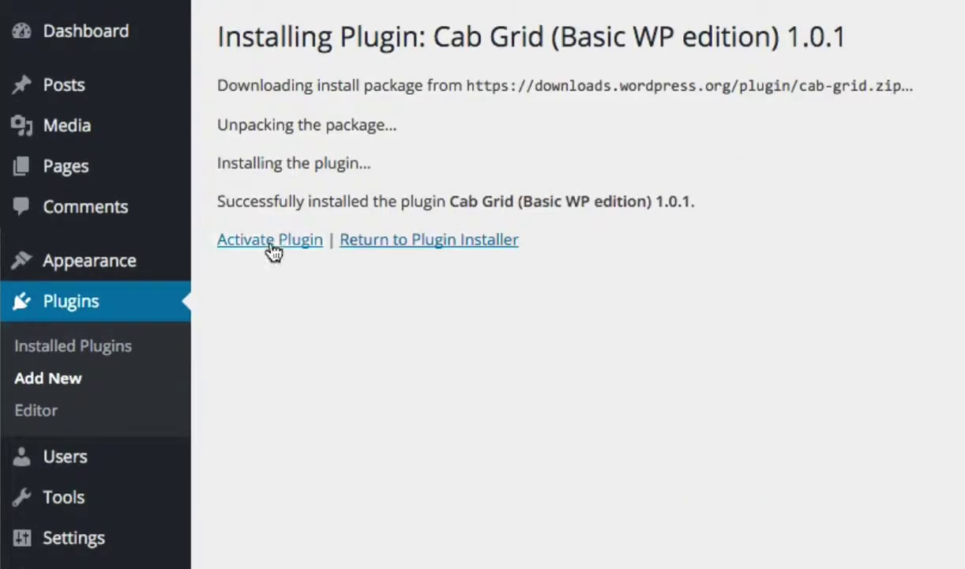
{"action": "left_click", "coordinate": [271, 248]}
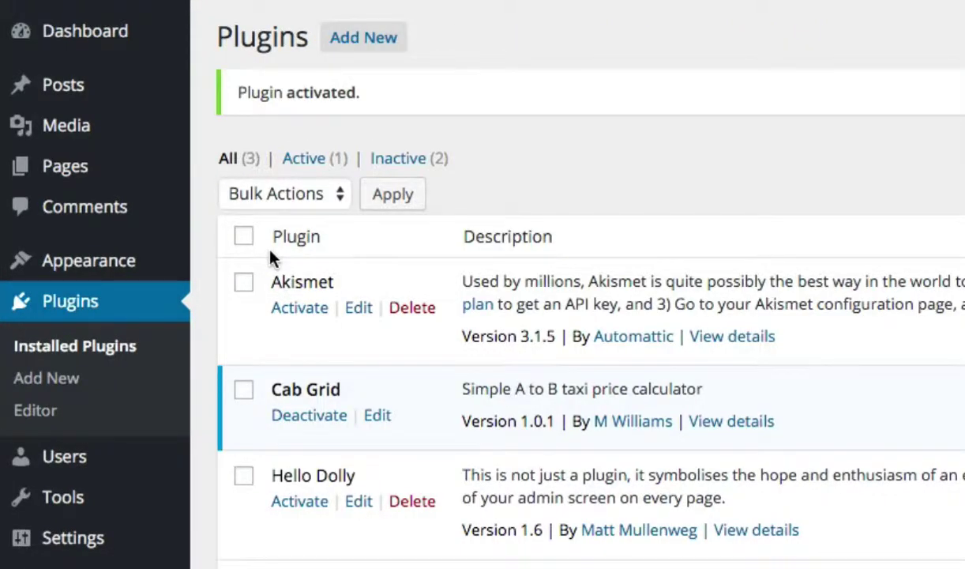
{"action": "scroll", "coordinate": [273, 267], "scroll_direction": "down", "scroll_amount": 5}
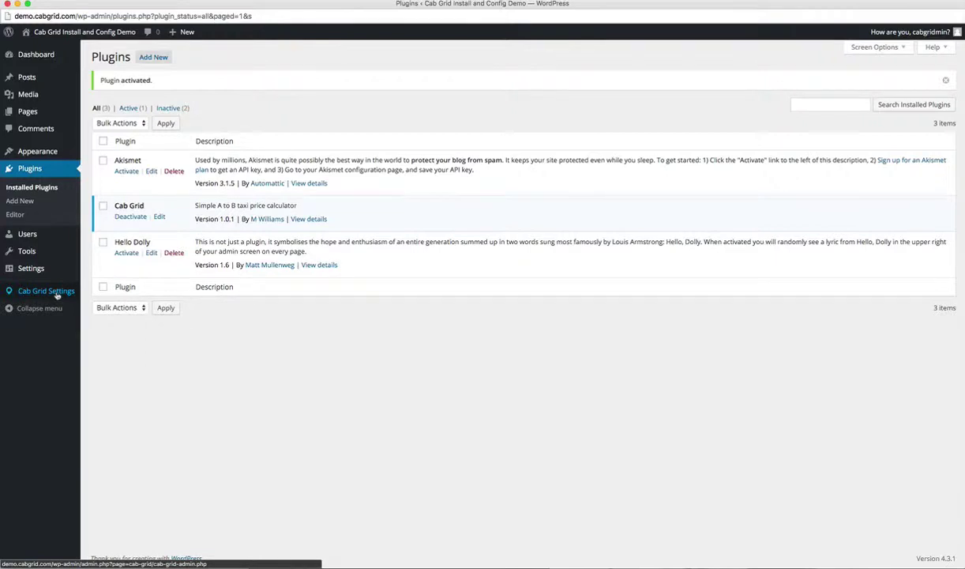
In the Cab Grid settings, name Areas 1 to 5 London, Birmingham, Manchester, Leeds and Liverpool.
{"action": "left_click", "coordinate": [57, 293]}
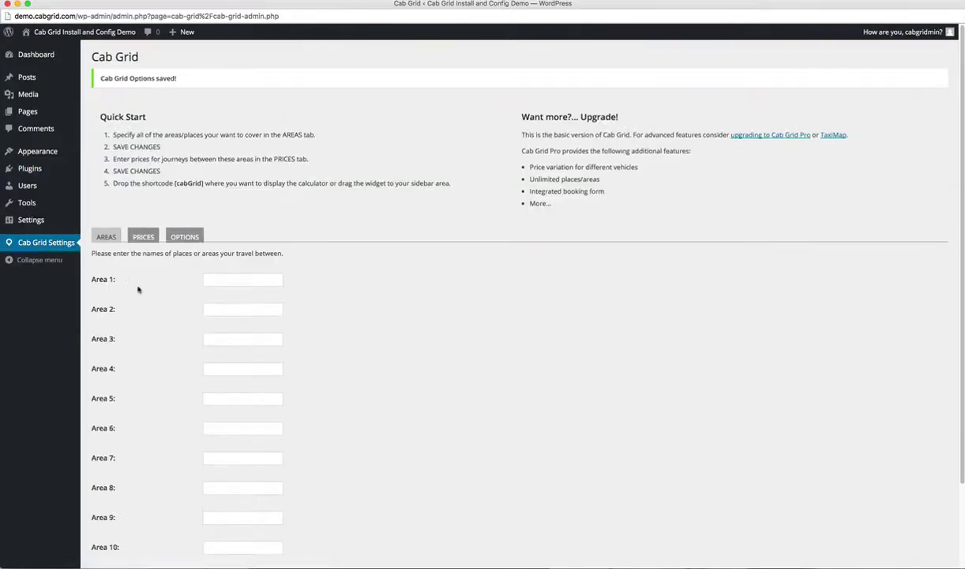
{"action": "left_click", "coordinate": [233, 282]}
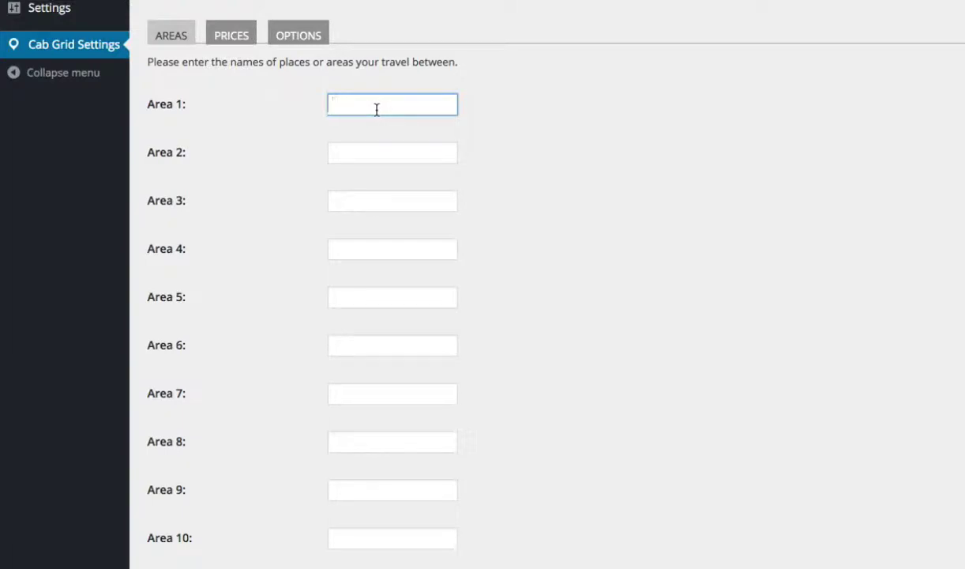
{"action": "type", "text": "London"}
{"action": "key", "text": "Tab"}
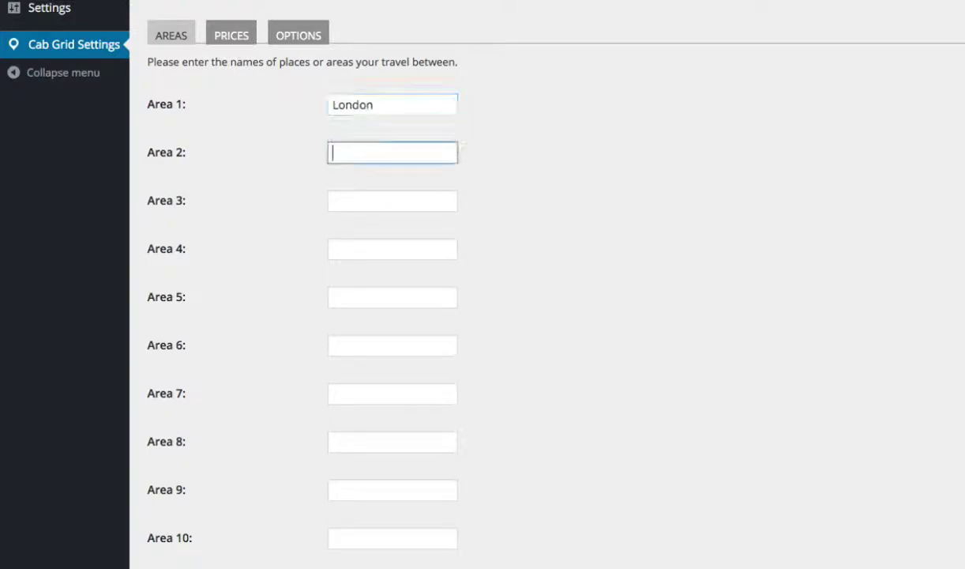
{"action": "type", "text": "Birmingham"}
{"action": "key", "text": "Tab"}
{"action": "type", "text": "Manchester"}
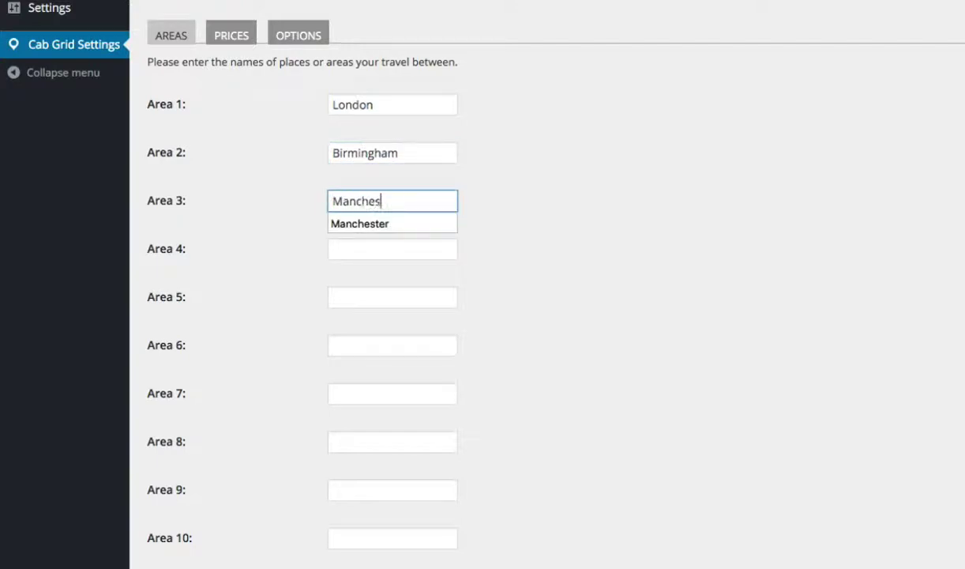
{"action": "key", "text": "Tab"}
{"action": "type", "text": "Leeds"}
{"action": "key", "text": "Tab"}
{"action": "type", "text": "Liverpool"}
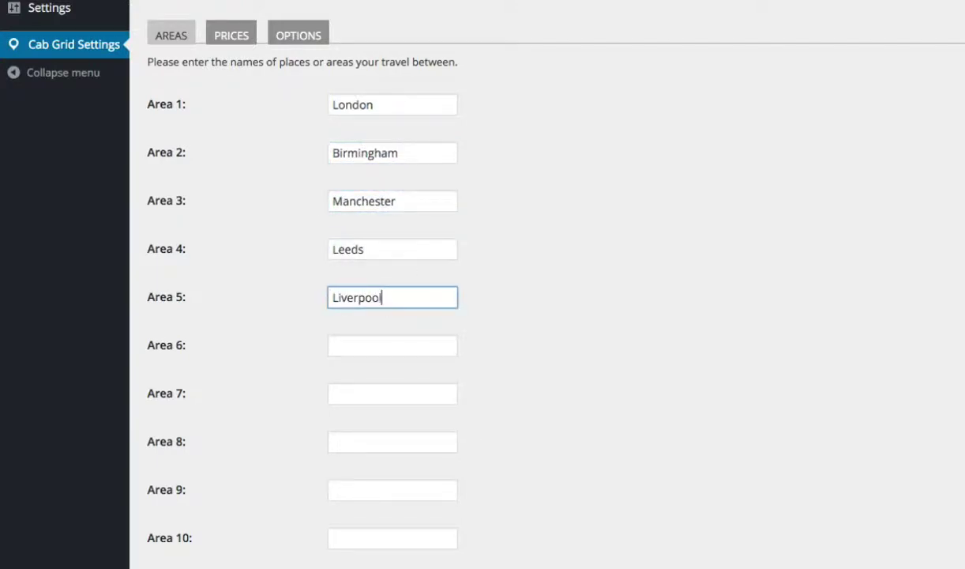
{"action": "key", "text": "Tab"}
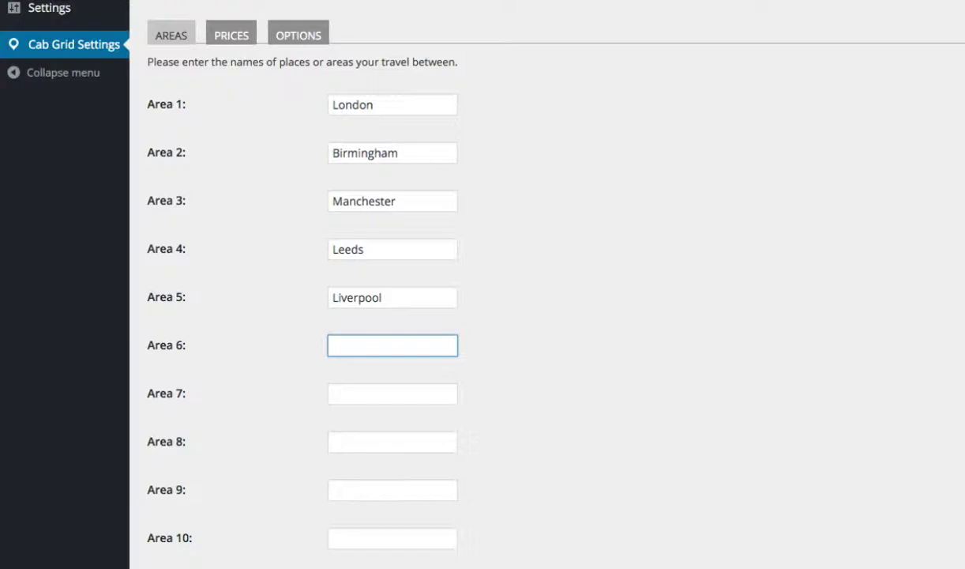
Name Areas 6 to 10 Bristol, Edinburgh, Glasgow, Cardiff and Norwich, and save the changes.
{"action": "type", "text": "Bristol"}
{"action": "key", "text": "Tab"}
{"action": "type", "text": "Edinb"}
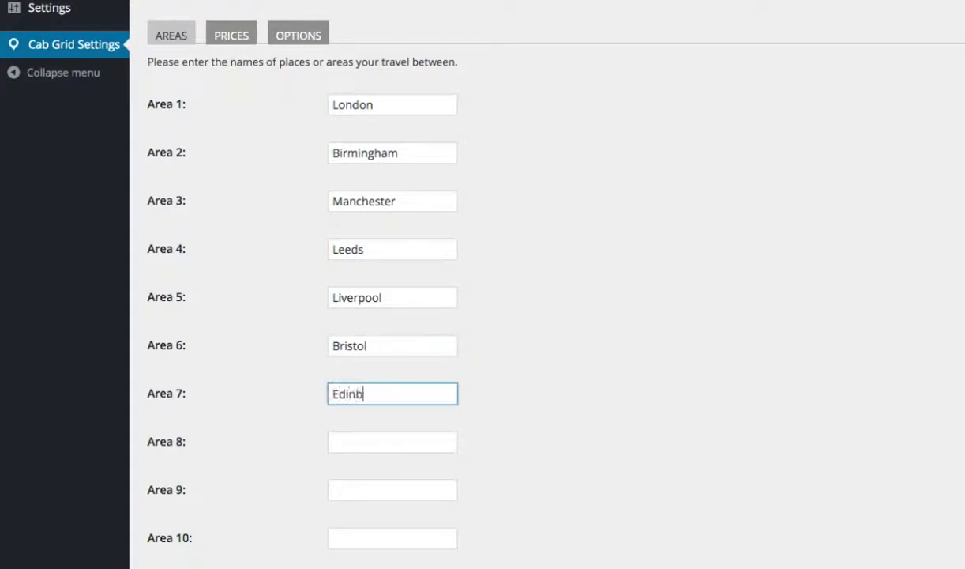
{"action": "type", "text": "urgh"}
{"action": "key", "text": "Tab"}
{"action": "type", "text": "Glasgo"}
{"action": "key", "text": "Tab"}
{"action": "key", "text": "shift+Tab"}
{"action": "key", "text": "Right"}
{"action": "type", "text": "w"}
{"action": "key", "text": "Tab"}
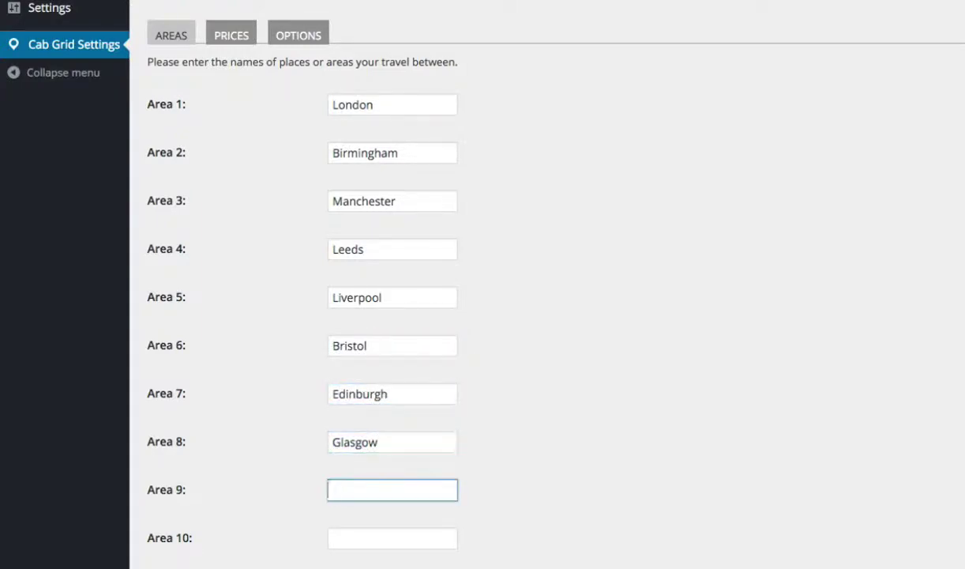
{"action": "type", "text": "Cardiff"}
{"action": "key", "text": "Tab"}
{"action": "type", "text": "Norwich"}
{"action": "key", "text": "Tab"}
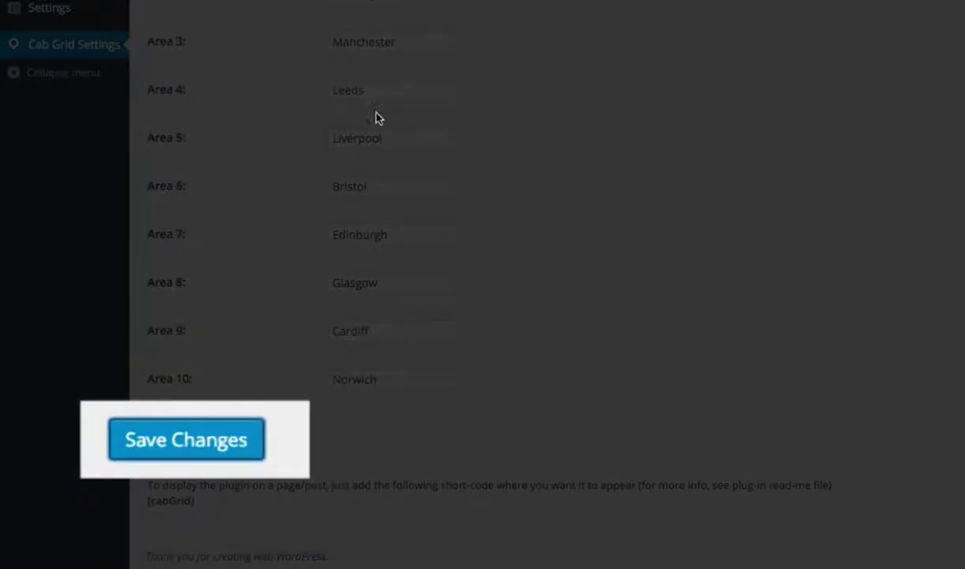
{"action": "left_click", "coordinate": [183, 442]}
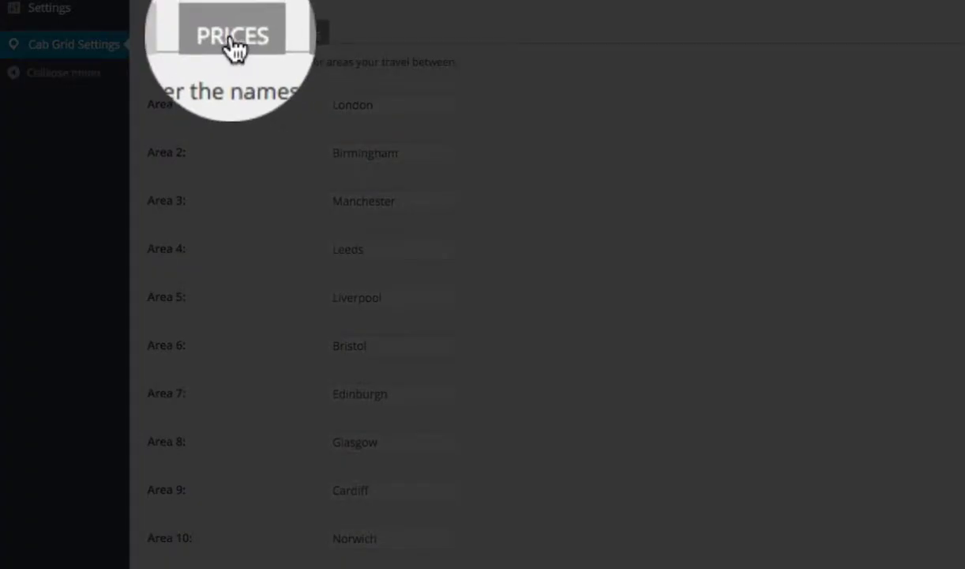
In the price grid, set journeys from London to London £5, Birmingham £50, Manchester £100 and Leeds £150.
{"action": "left_click", "coordinate": [232, 38]}
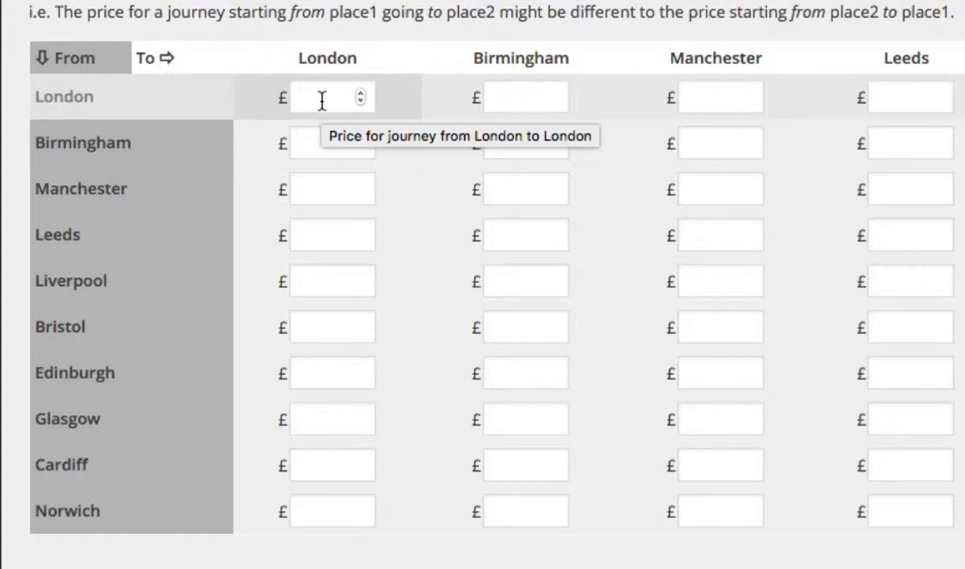
{"action": "left_click", "coordinate": [321, 100]}
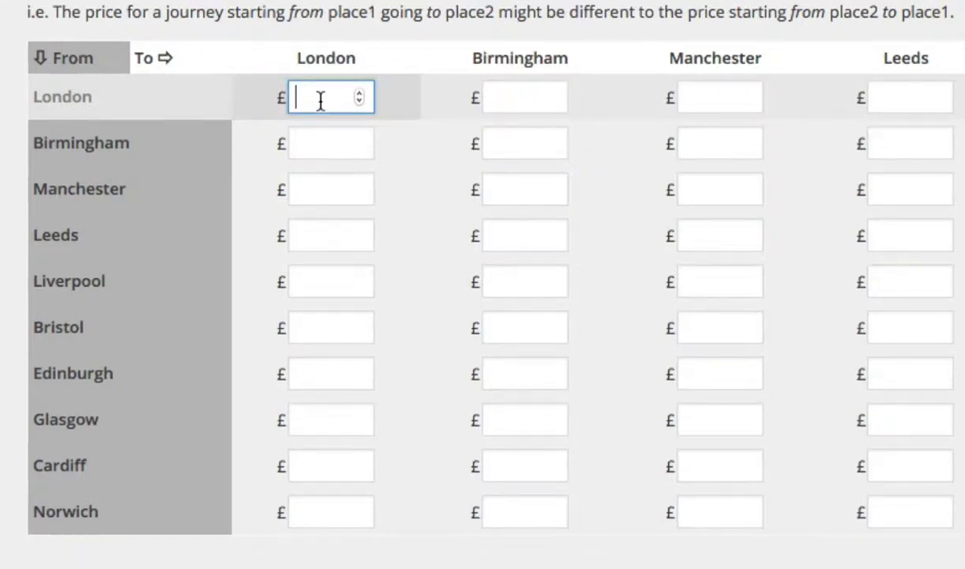
{"action": "type", "text": "5"}
{"action": "left_click", "coordinate": [524, 97]}
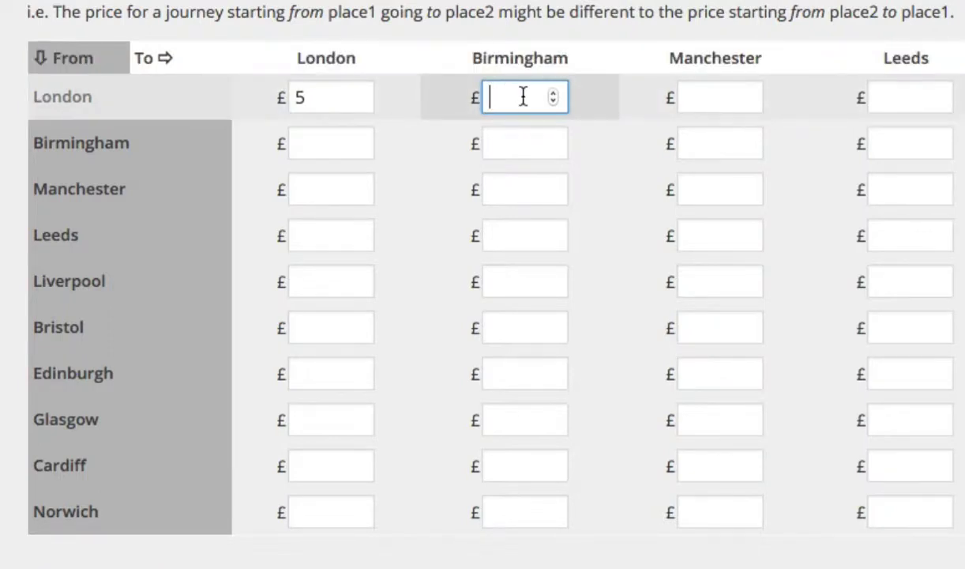
{"action": "type", "text": "50"}
{"action": "key", "text": "Tab"}
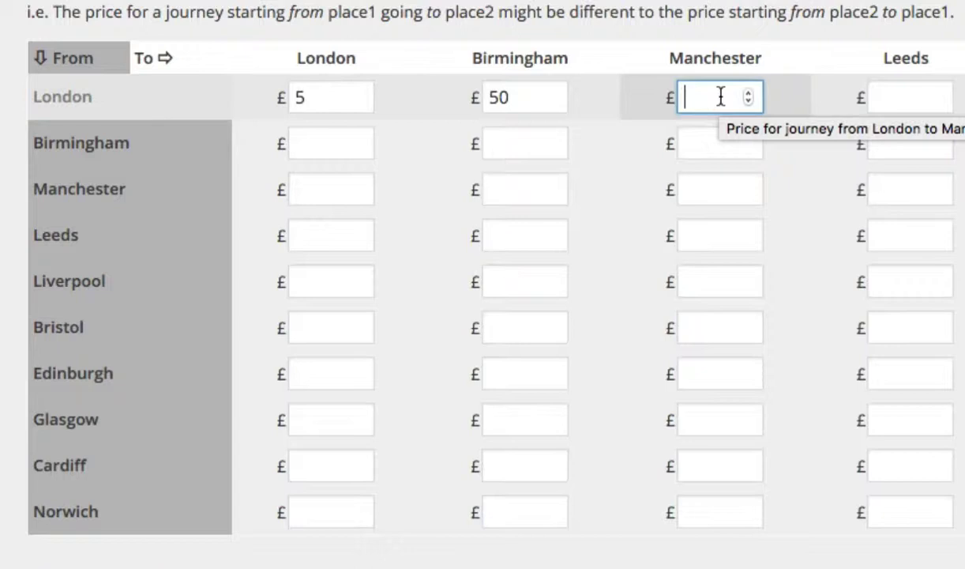
{"action": "type", "text": "100"}
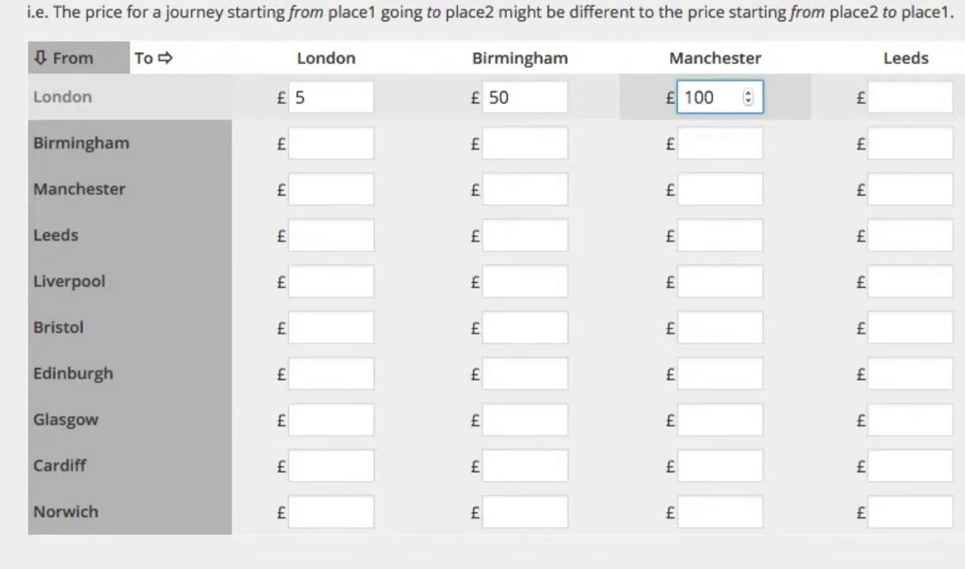
{"action": "left_click", "coordinate": [918, 91]}
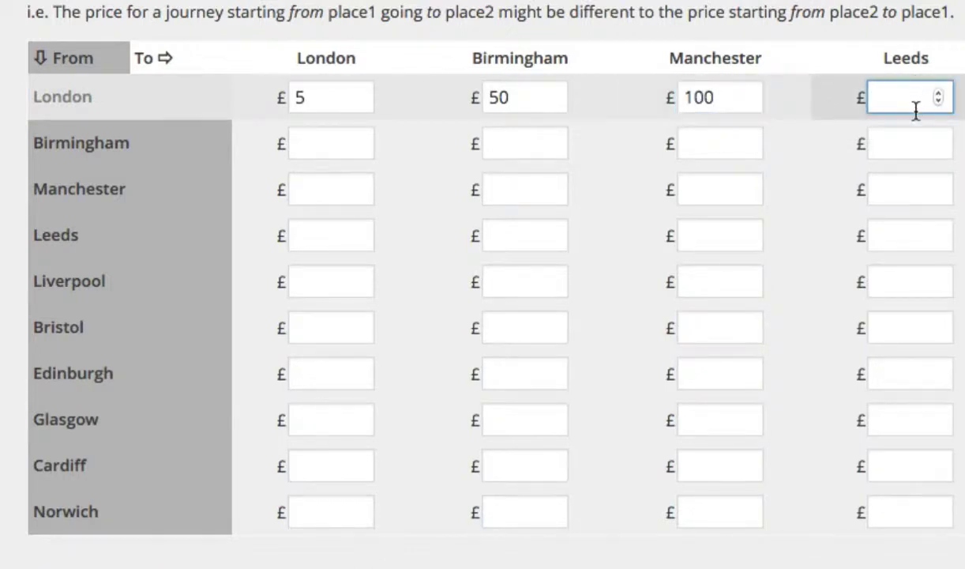
{"action": "type", "text": "150"}
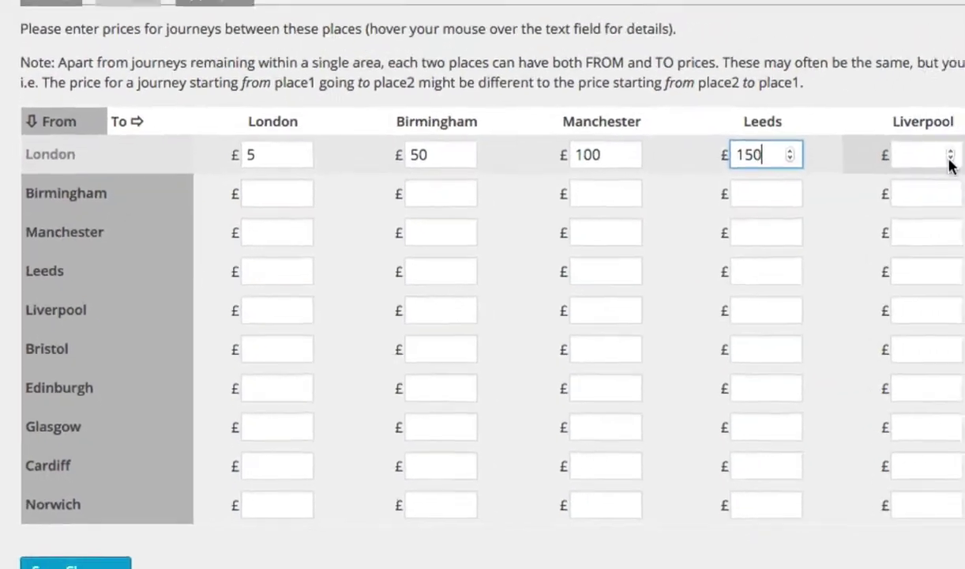
Set the prices from London to Liverpool £100, Bristol £100, Edinburgh £200, Glasgow £200, Cardiff £110 and Norwich £125.
{"action": "left_click", "coordinate": [964, 97]}
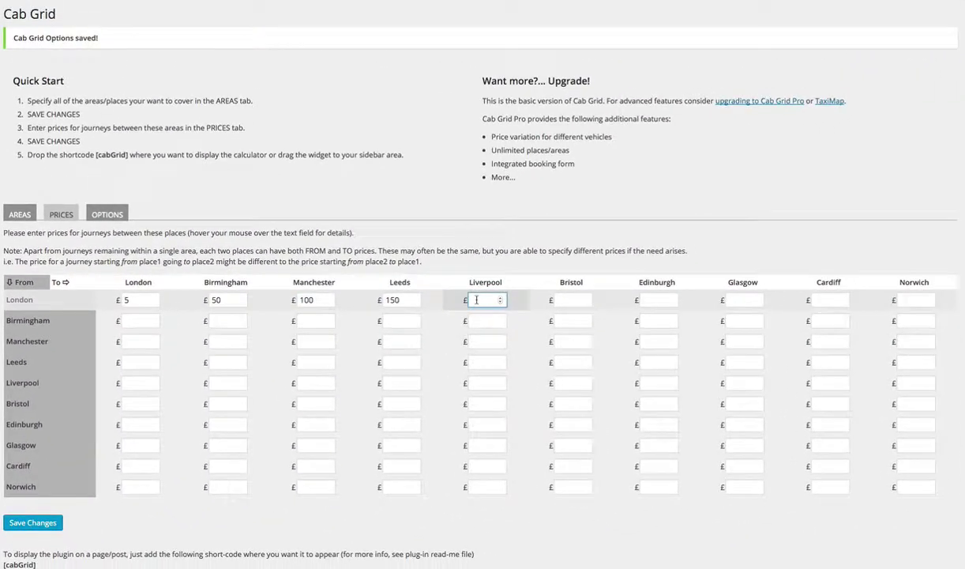
{"action": "type", "text": "100"}
{"action": "key", "text": "Tab"}
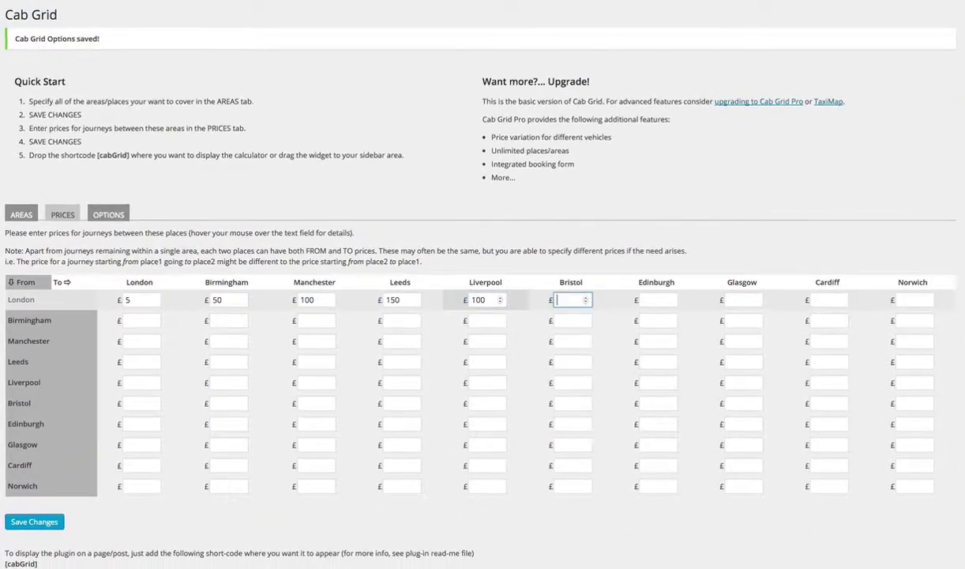
{"action": "type", "text": "100"}
{"action": "key", "text": "Tab"}
{"action": "type", "text": "200"}
{"action": "key", "text": "Tab"}
{"action": "type", "text": "200"}
{"action": "key", "text": "Tab"}
{"action": "type", "text": "110"}
{"action": "key", "text": "Tab"}
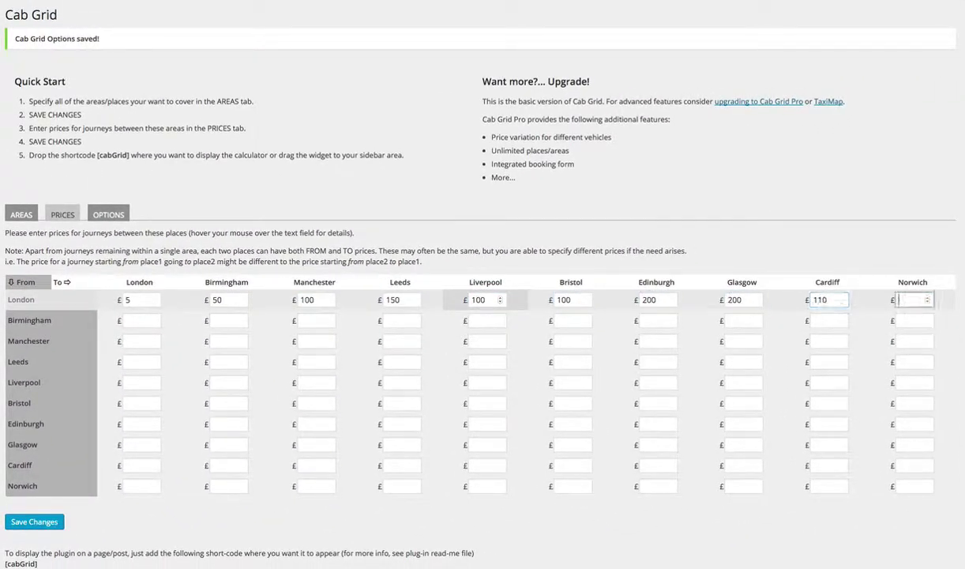
{"action": "type", "text": "125"}
{"action": "key", "text": "Tab"}
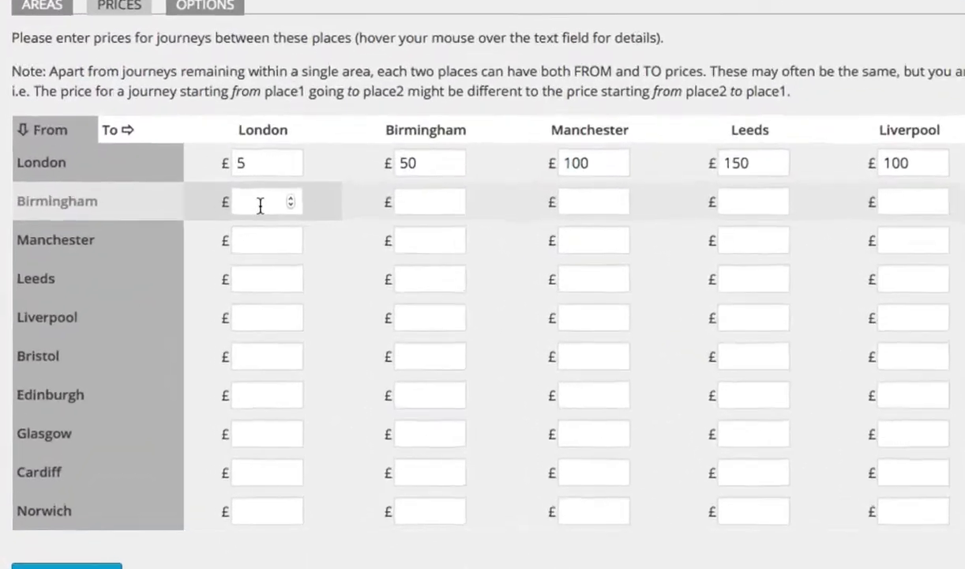
Set the prices for journeys to London from Birmingham £50, Manchester £150, Leeds £120 and Liverpool £152.
{"action": "mouse_move", "coordinate": [260, 206]}
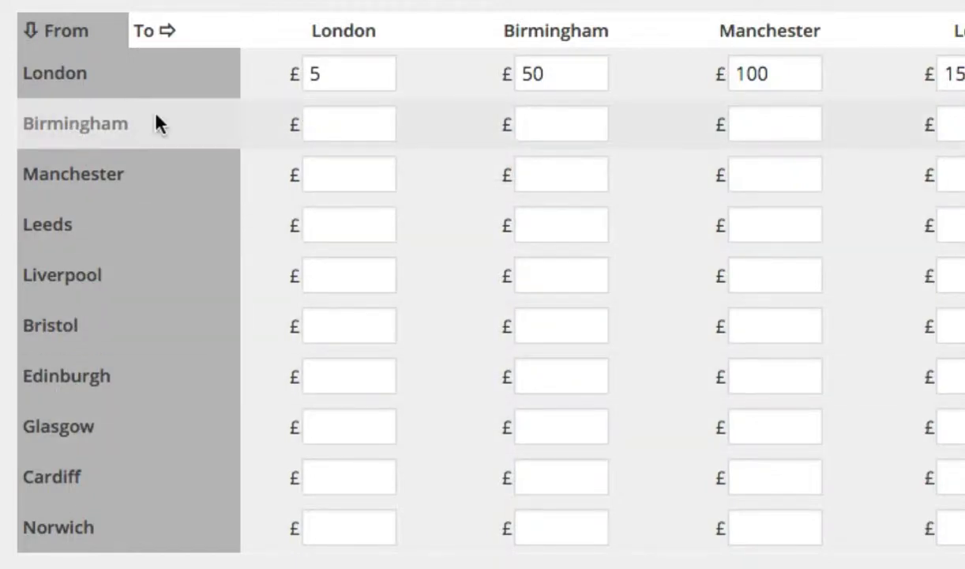
{"action": "left_click", "coordinate": [340, 120]}
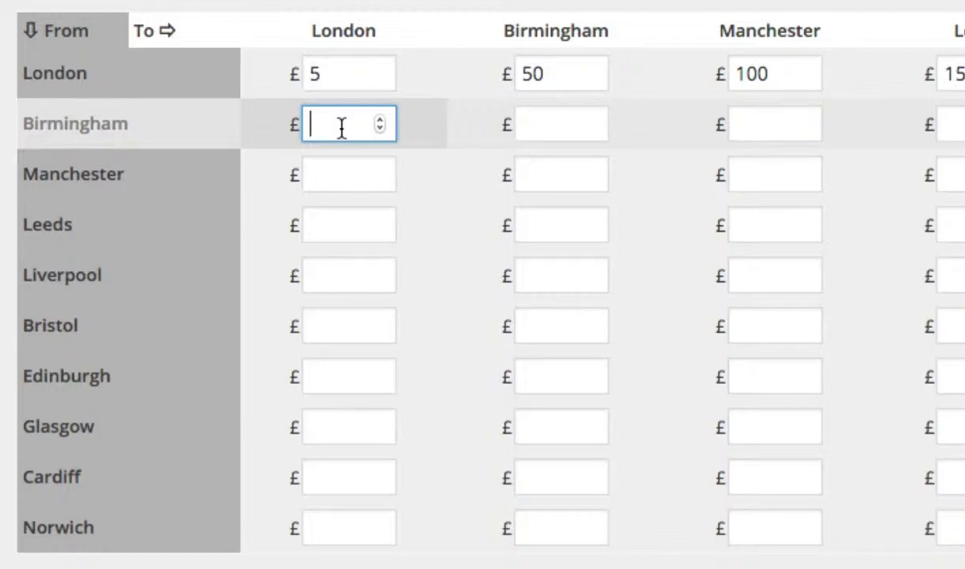
{"action": "type", "text": "50"}
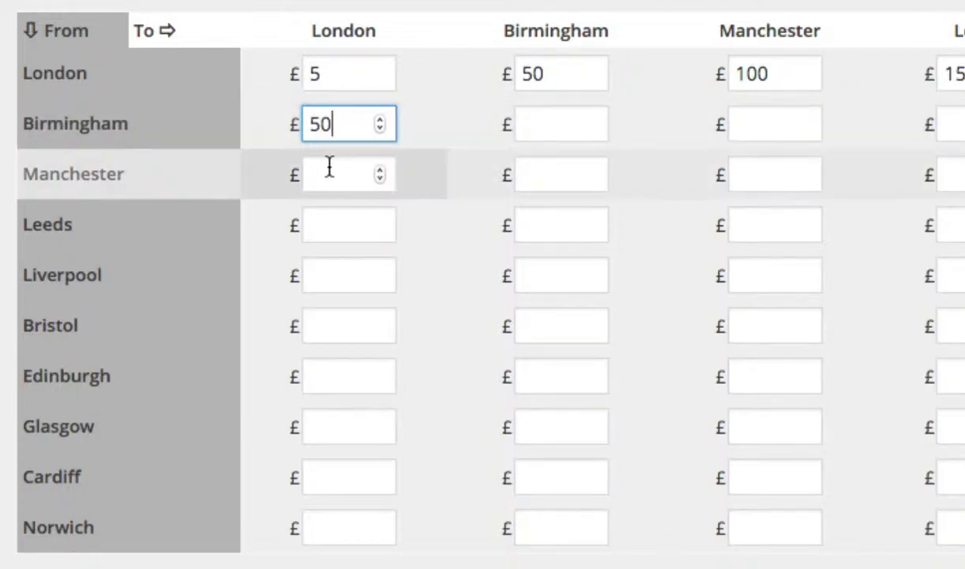
{"action": "left_click", "coordinate": [332, 174]}
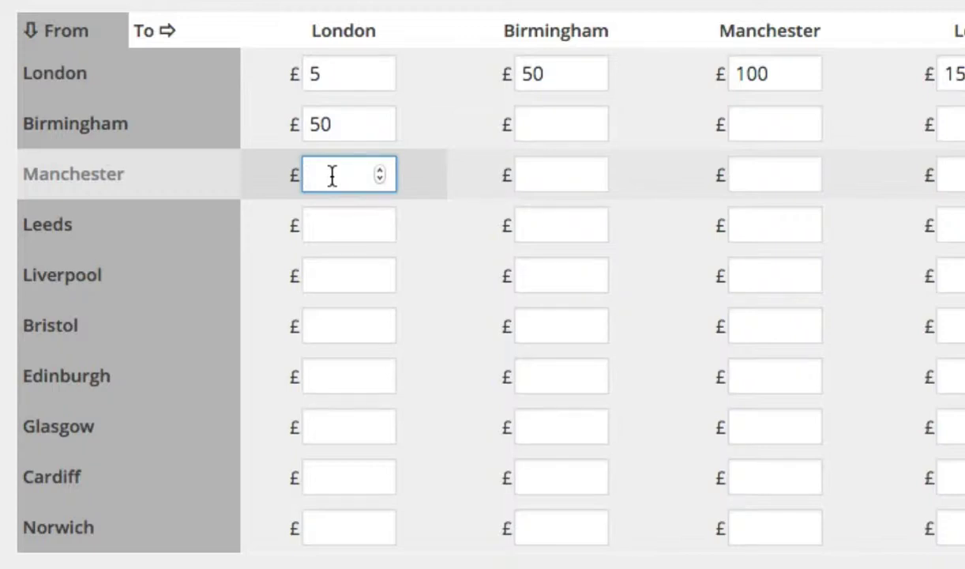
{"action": "type", "text": "150"}
{"action": "left_click", "coordinate": [344, 224]}
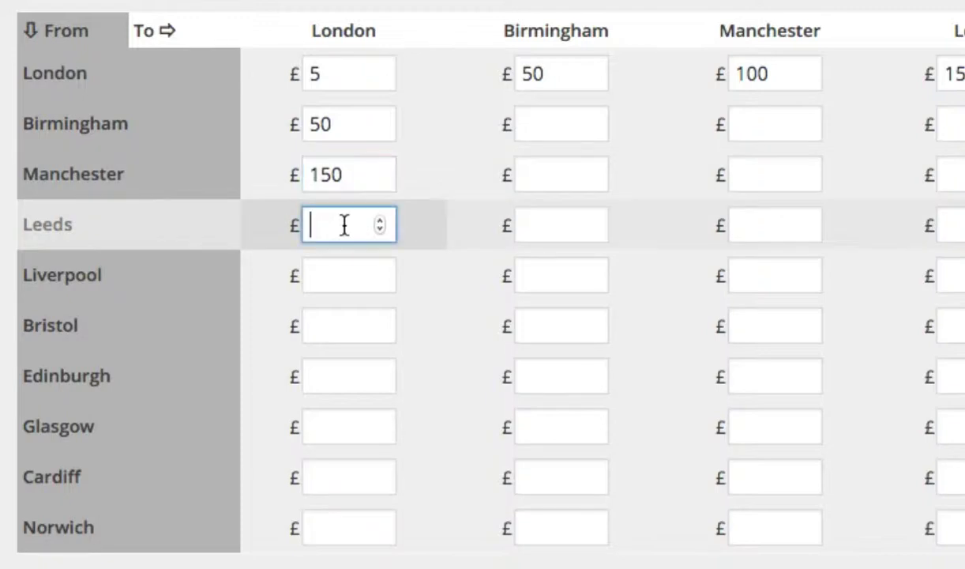
{"action": "type", "text": "120"}
{"action": "left_click", "coordinate": [326, 270]}
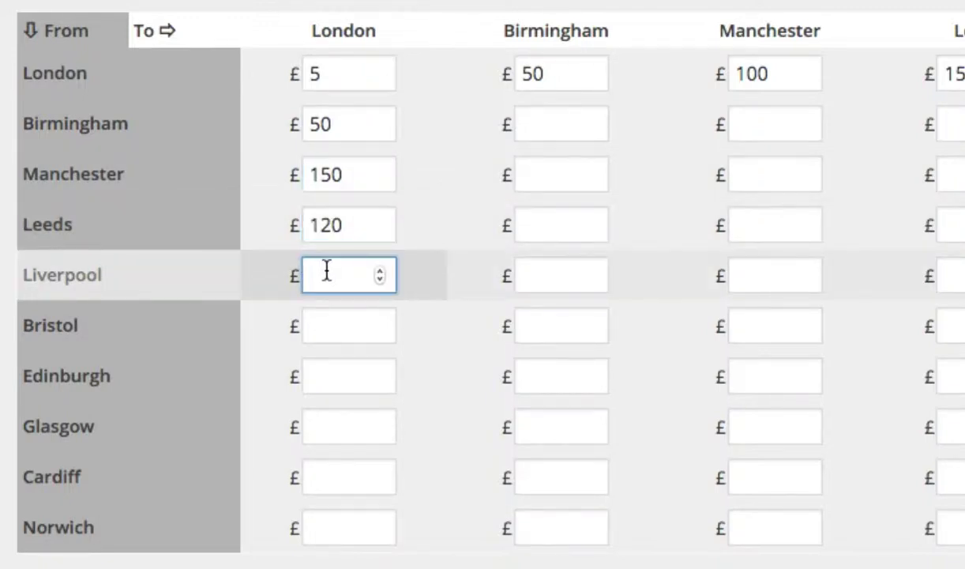
{"action": "type", "text": "152"}
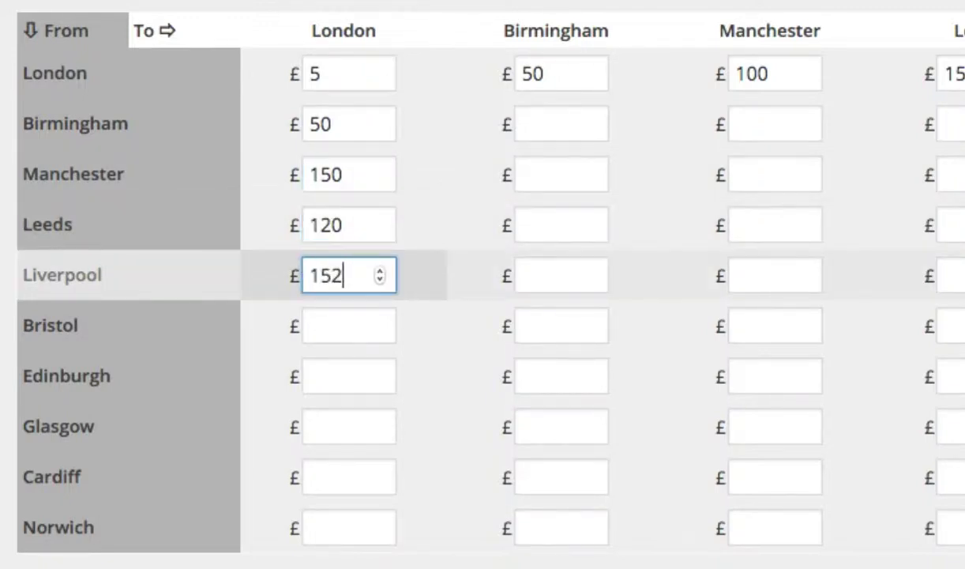
Set the prices to London from Bristol £160, Edinburgh £200, Glasgow £110, Cardiff £110 and Norwich £125.
{"action": "left_click", "coordinate": [314, 324]}
{"action": "type", "text": "160"}
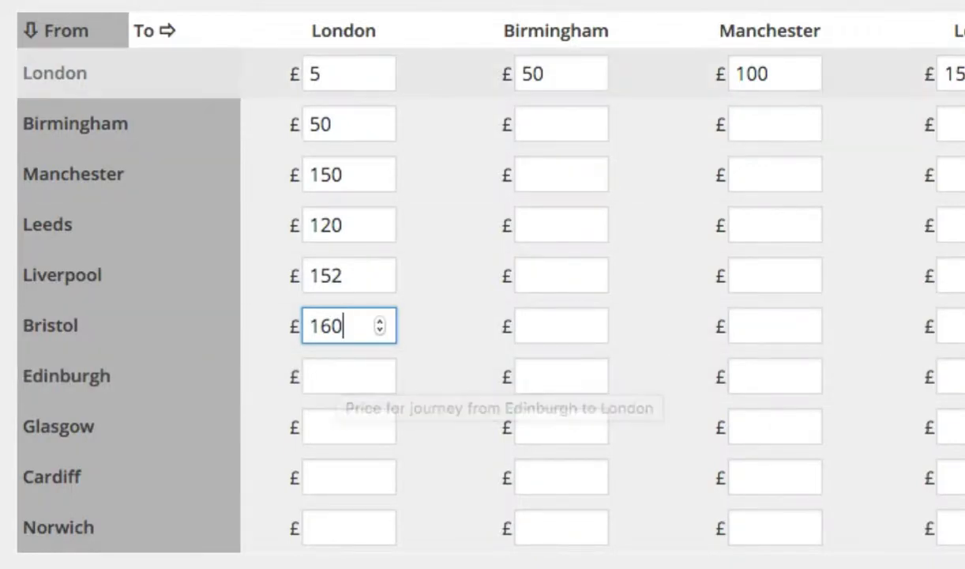
{"action": "left_click", "coordinate": [328, 378]}
{"action": "type", "text": "2"}
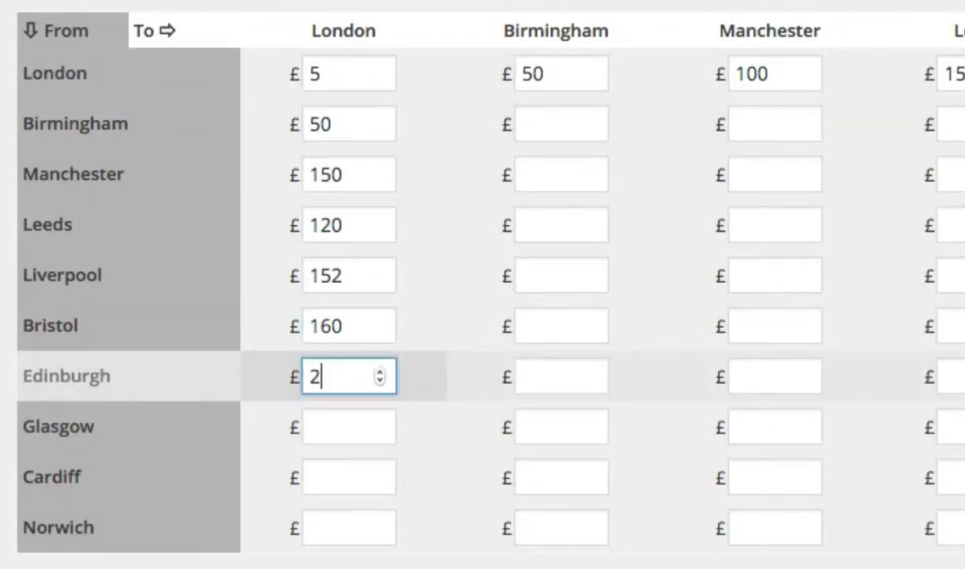
{"action": "type", "text": "00"}
{"action": "left_click", "coordinate": [323, 422]}
{"action": "type", "text": "110"}
{"action": "left_click", "coordinate": [351, 479]}
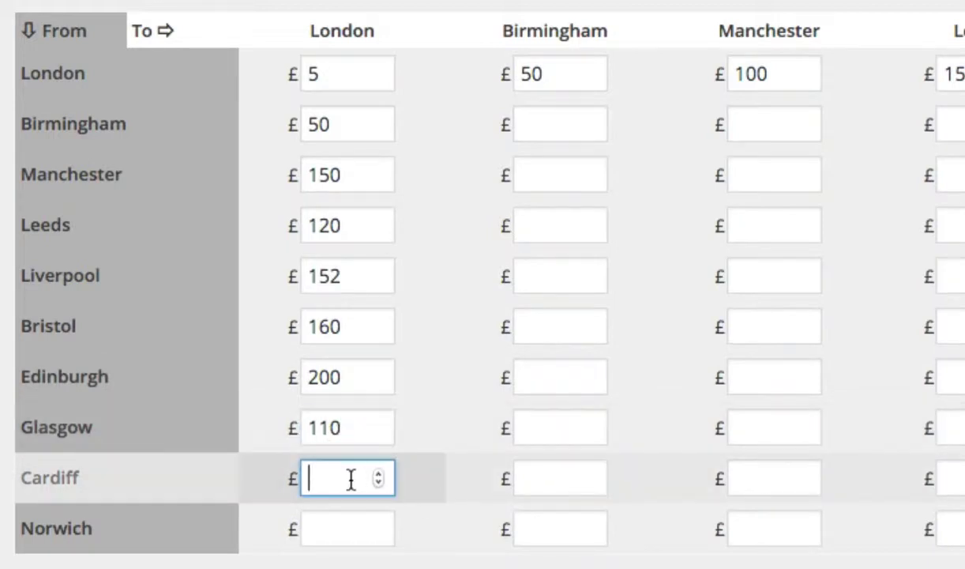
{"action": "type", "text": "110"}
{"action": "left_click", "coordinate": [356, 528]}
{"action": "type", "text": "125"}
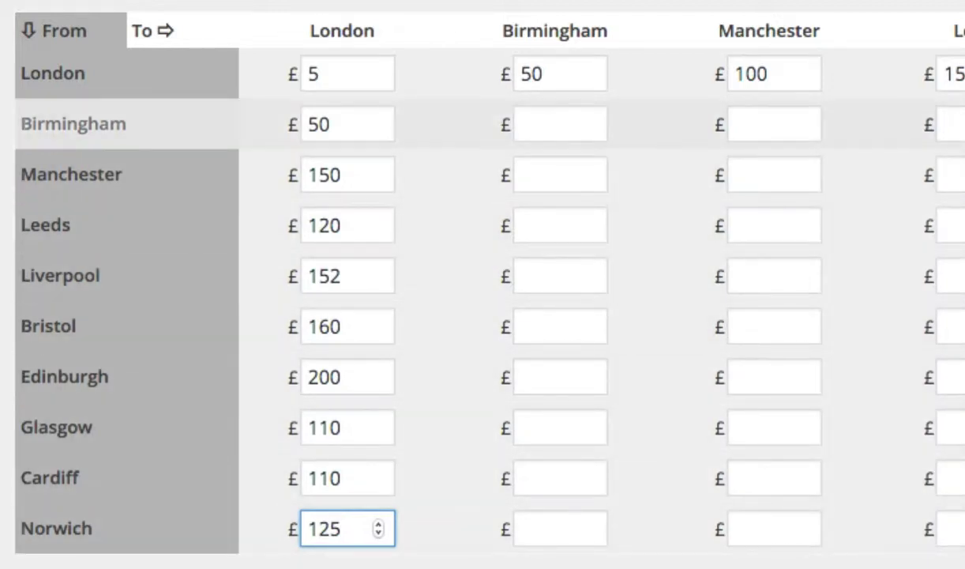
Set journeys that stay within Birmingham, Manchester, Leeds, Liverpool and Bristol to £5 each.
{"action": "left_click", "coordinate": [539, 135]}
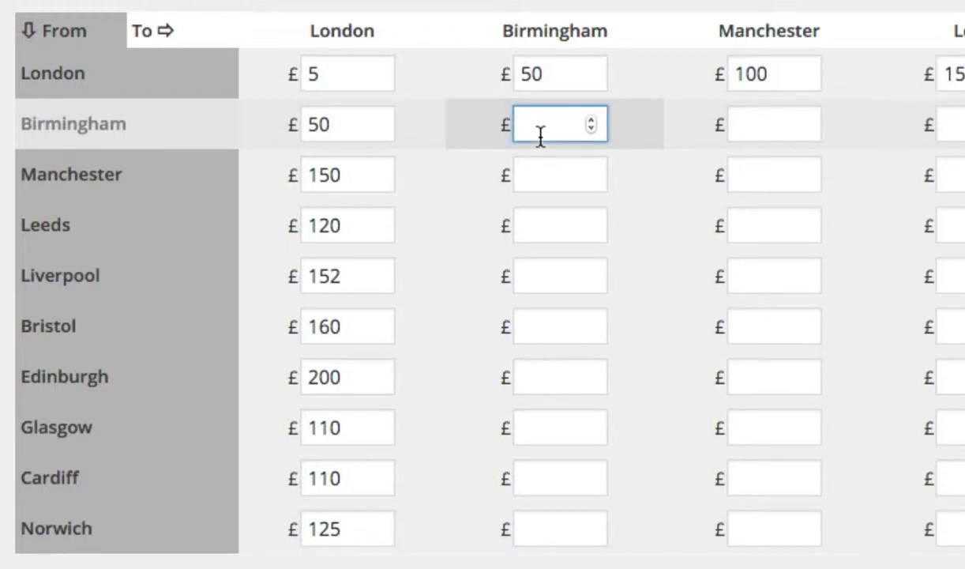
{"action": "type", "text": "5"}
{"action": "left_click", "coordinate": [769, 181]}
{"action": "type", "text": "5"}
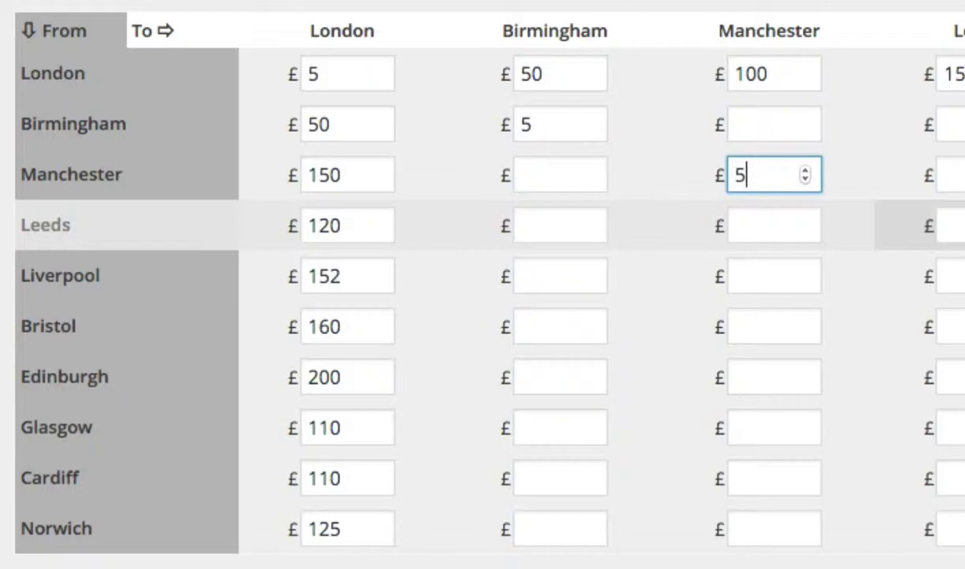
{"action": "left_click", "coordinate": [950, 225]}
{"action": "type", "text": "5"}
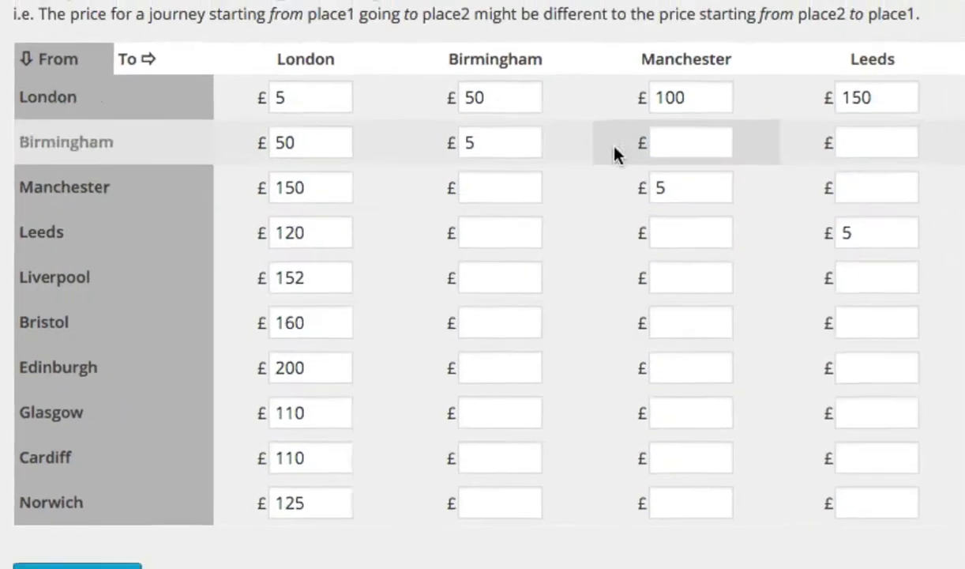
Set the price between Birmingham and Manchester to £11 in both directions.
{"action": "type", "text": "1"}
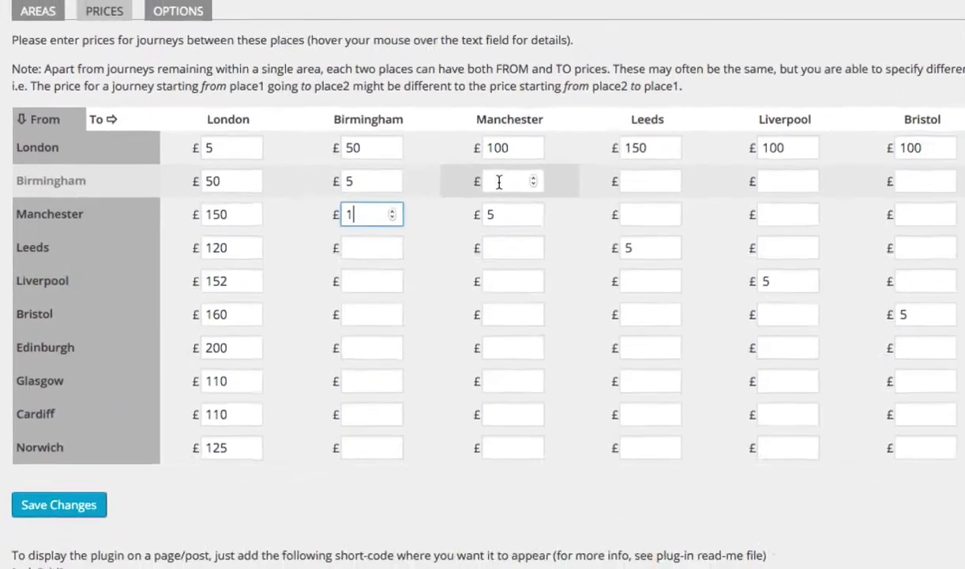
{"action": "type", "text": "1"}
{"action": "left_click", "coordinate": [500, 181]}
{"action": "type", "text": "11"}
Price journeys both ways between Leeds and Birmingham or Manchester at £22, and between Liverpool and Birmingham, Manchester or Leeds at £33.
{"action": "left_click", "coordinate": [371, 248]}
{"action": "type", "text": "22"}
{"action": "left_click", "coordinate": [512, 247]}
{"action": "type", "text": "22"}
{"action": "left_click", "coordinate": [649, 214]}
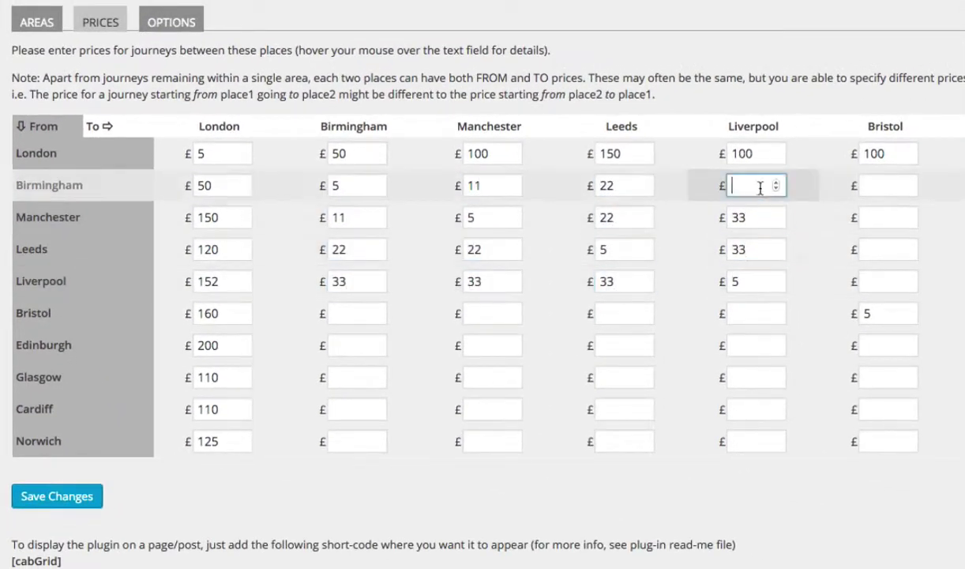
{"action": "type", "text": "33"}
Price journeys both ways between Bristol and Birmingham, Manchester, Leeds and Liverpool at £44, and save the changes.
{"action": "left_click", "coordinate": [358, 313]}
{"action": "type", "text": "44"}
{"action": "left_click", "coordinate": [756, 313]}
{"action": "type", "text": "44"}
{"action": "left_click", "coordinate": [888, 249]}
{"action": "left_click", "coordinate": [888, 185]}
{"action": "type", "text": "44"}
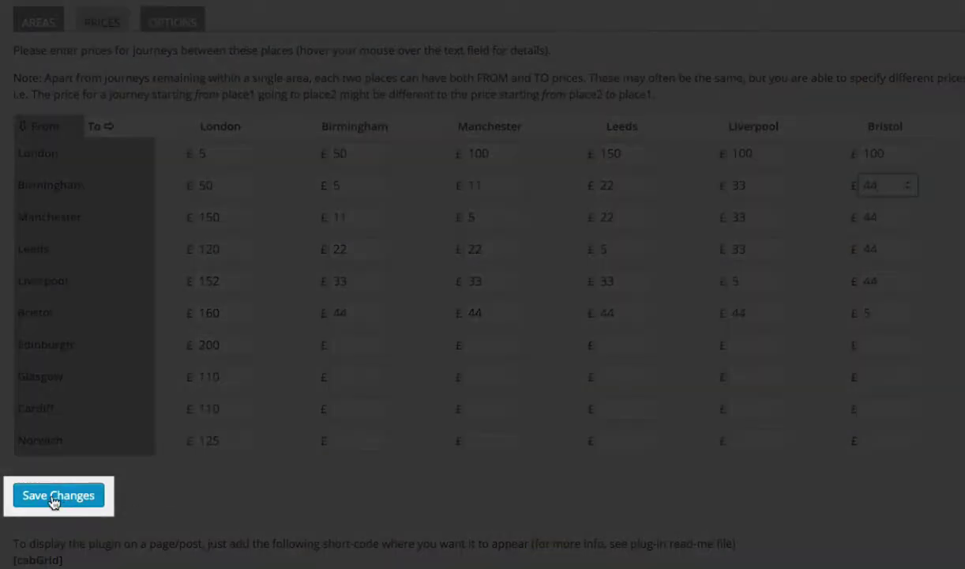
{"action": "left_click", "coordinate": [53, 497]}
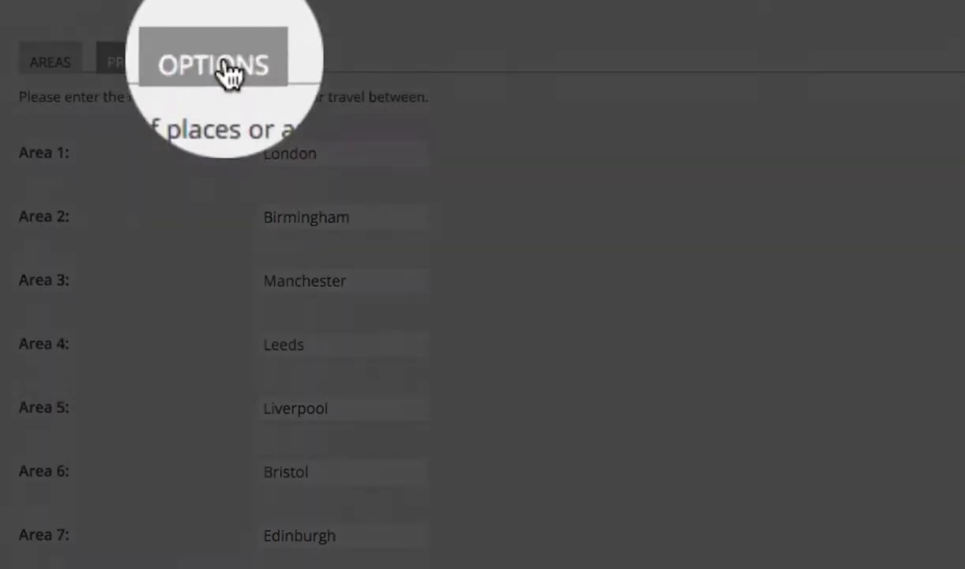
In the additional plugin options, change the currency symbol to $.
{"action": "left_click", "coordinate": [207, 20]}
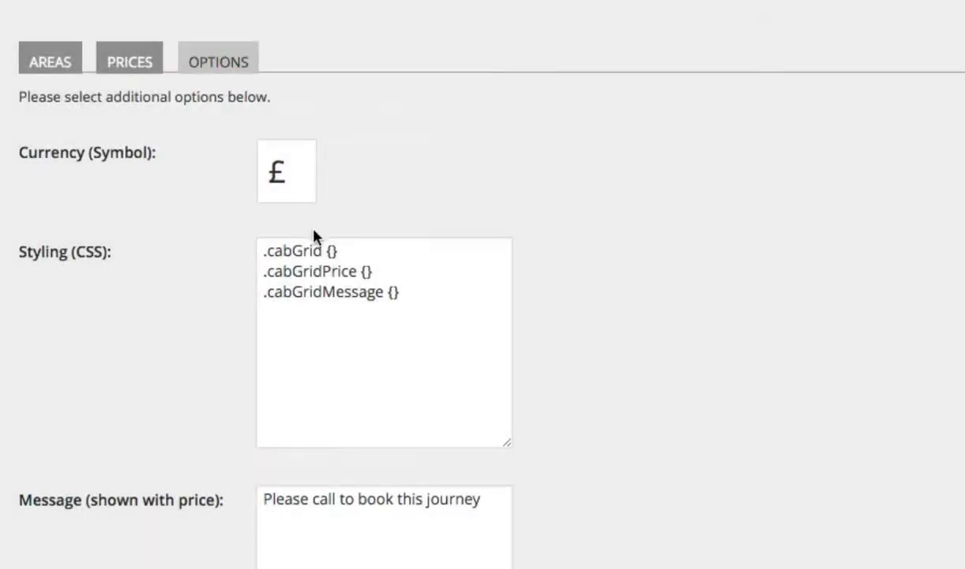
{"action": "double_click", "coordinate": [265, 168]}
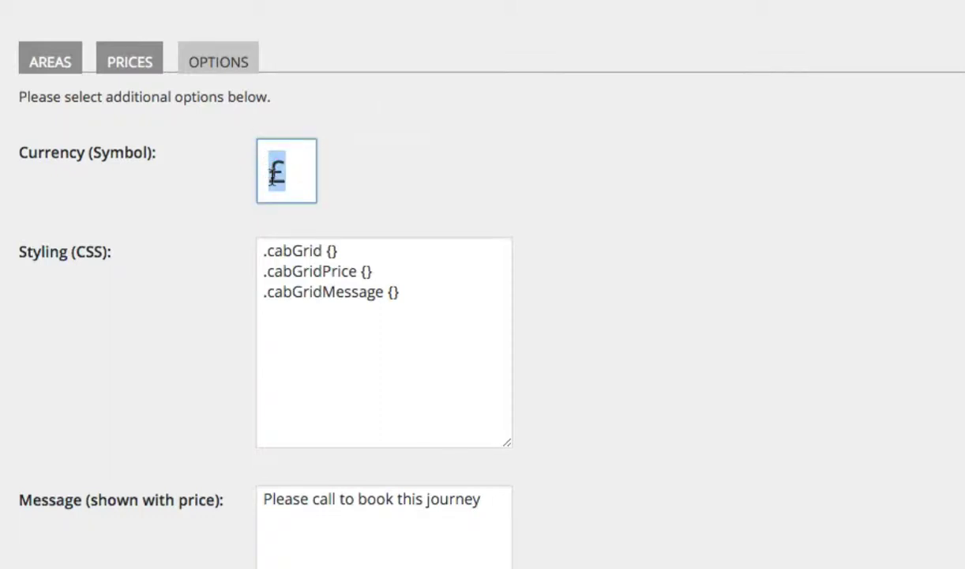
{"action": "type", "text": "$"}
Add background-color:red; to the .cabGrid rule in the plugin's CSS styling.
{"action": "left_click", "coordinate": [329, 251]}
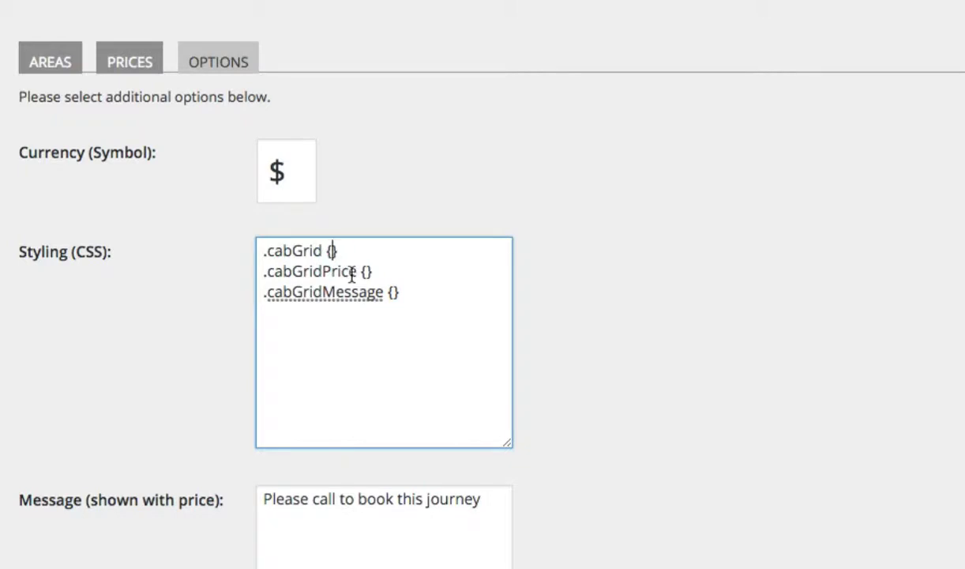
{"action": "type", "text": "b"}
{"action": "type", "text": "ackground0"}
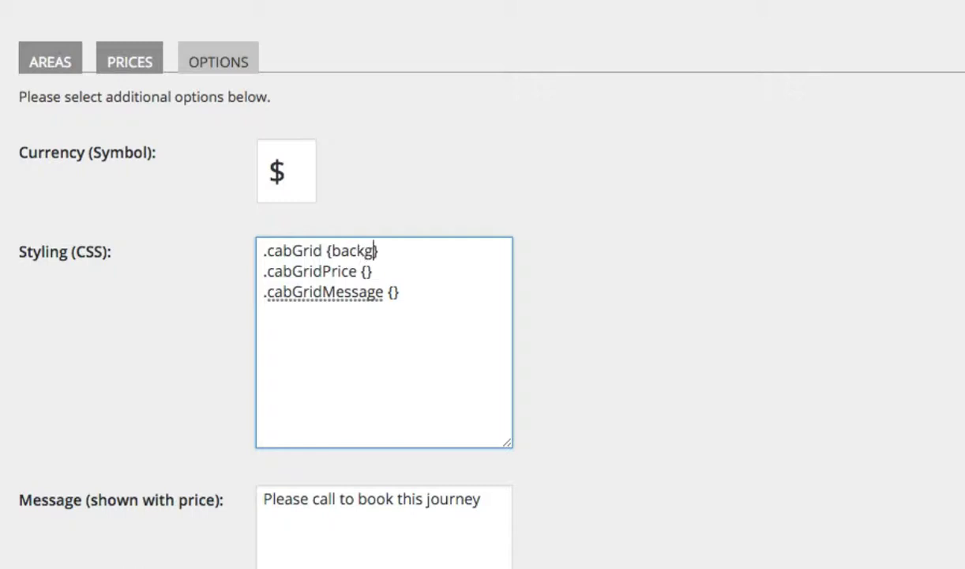
{"action": "key", "text": "BackSpace"}
{"action": "type", "text": "-cs"}
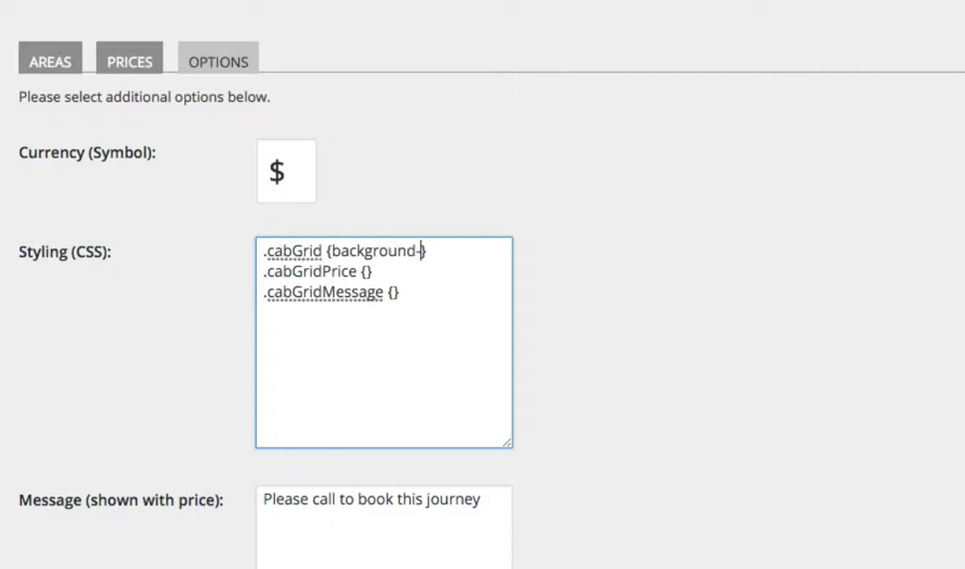
{"action": "key", "text": "BackSpace"}
{"action": "key", "text": "BackSpace"}
{"action": "key", "text": "BackSpace"}
{"action": "type", "text": "color:red;"}
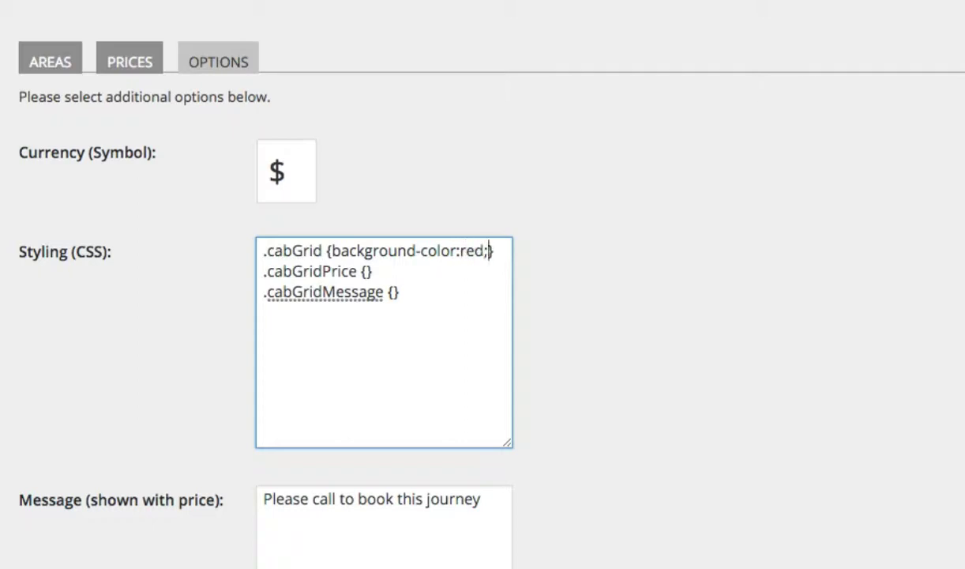
Review the message shown with the price, keep its wording, and save the option changes.
{"action": "left_click", "coordinate": [436, 512]}
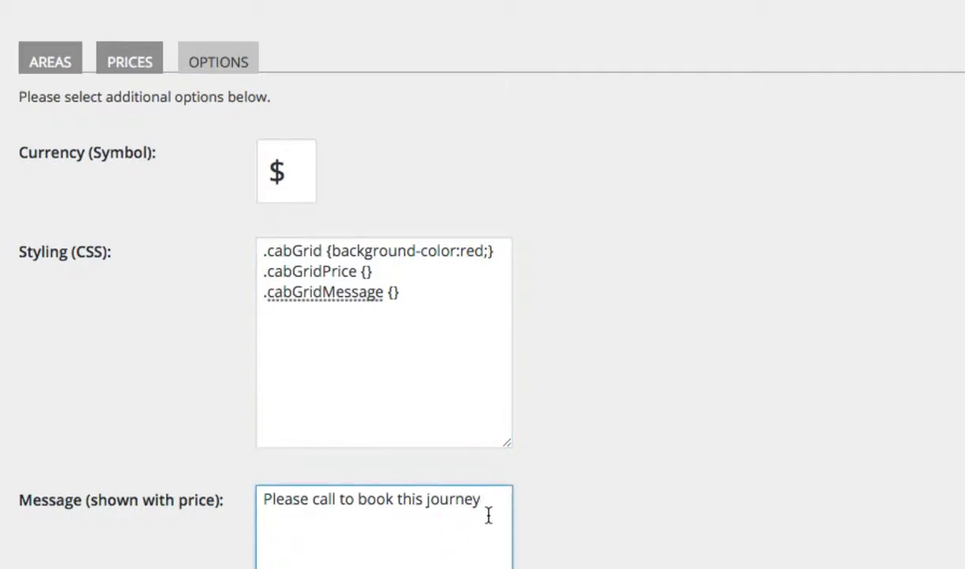
{"action": "left_click_drag", "start_coordinate": [478, 500], "coordinate": [227, 475]}
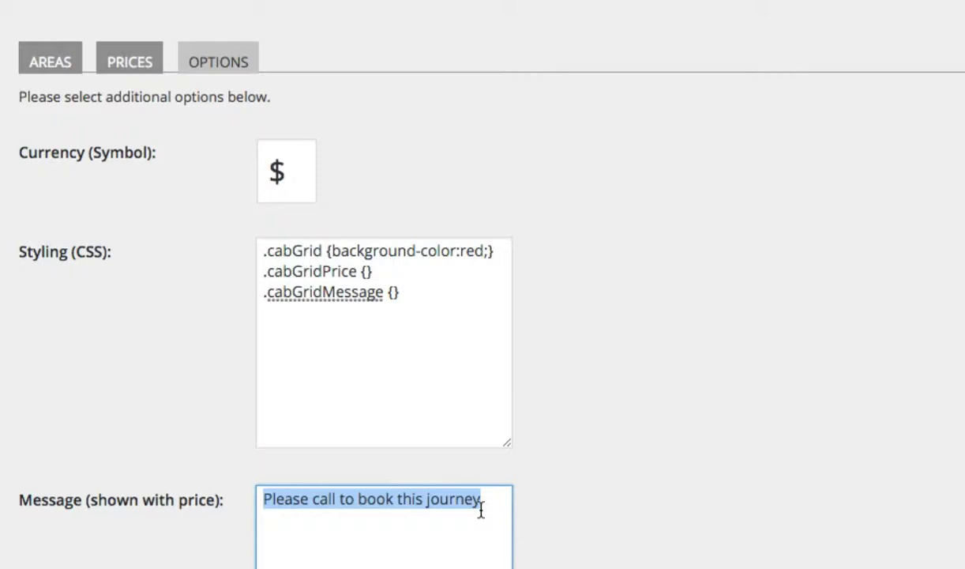
{"action": "left_click", "coordinate": [438, 538]}
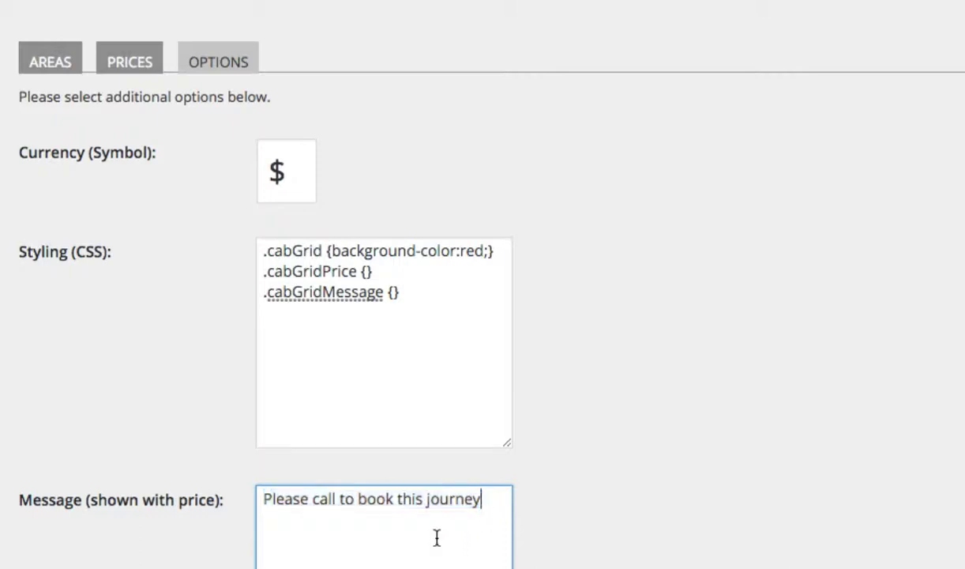
{"action": "scroll", "coordinate": [487, 509], "scroll_direction": "down", "scroll_amount": 3}
{"action": "scroll", "coordinate": [469, 316], "scroll_direction": "down", "scroll_amount": 4}
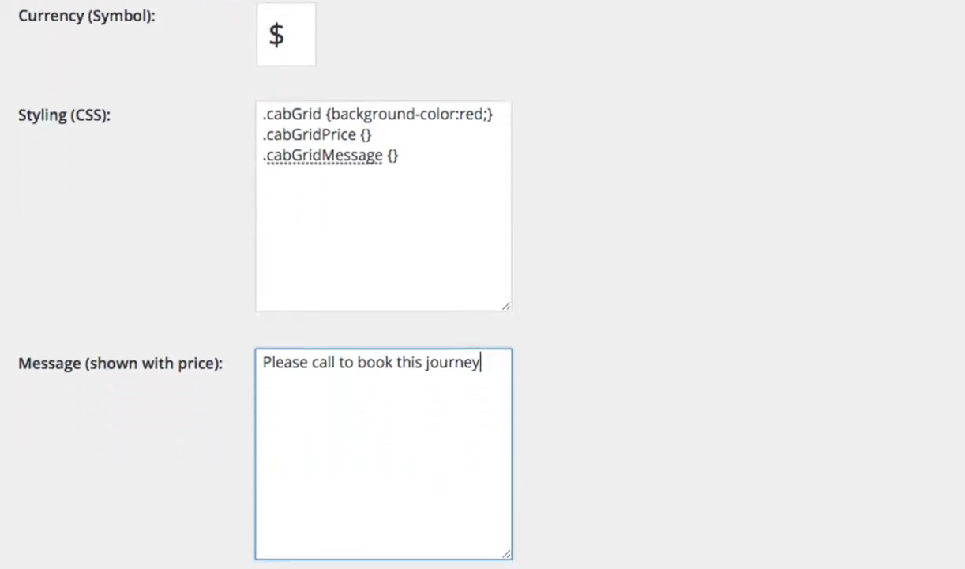
{"action": "left_click", "coordinate": [67, 528]}
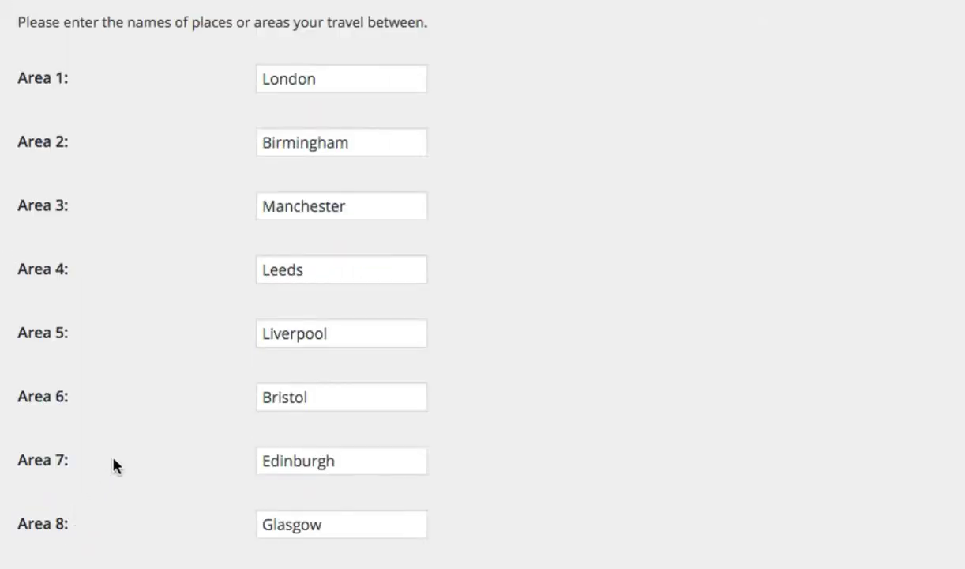
Copy the [cabGrid] shortcode given below the area settings.
{"action": "scroll", "coordinate": [181, 394], "scroll_direction": "down", "scroll_amount": 1}
{"action": "scroll", "coordinate": [188, 370], "scroll_direction": "down", "scroll_amount": 3}
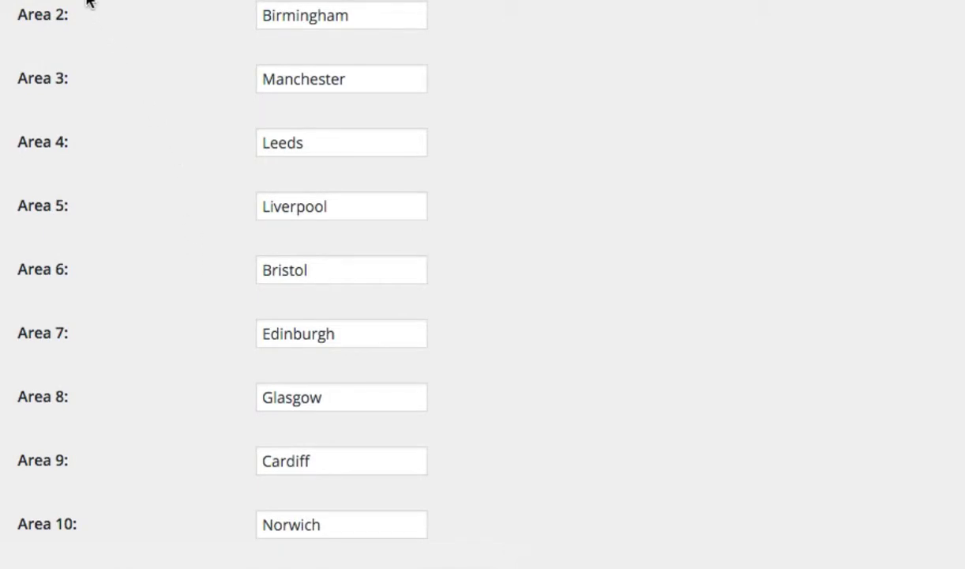
{"action": "scroll", "coordinate": [717, 80], "scroll_direction": "down", "scroll_amount": 6}
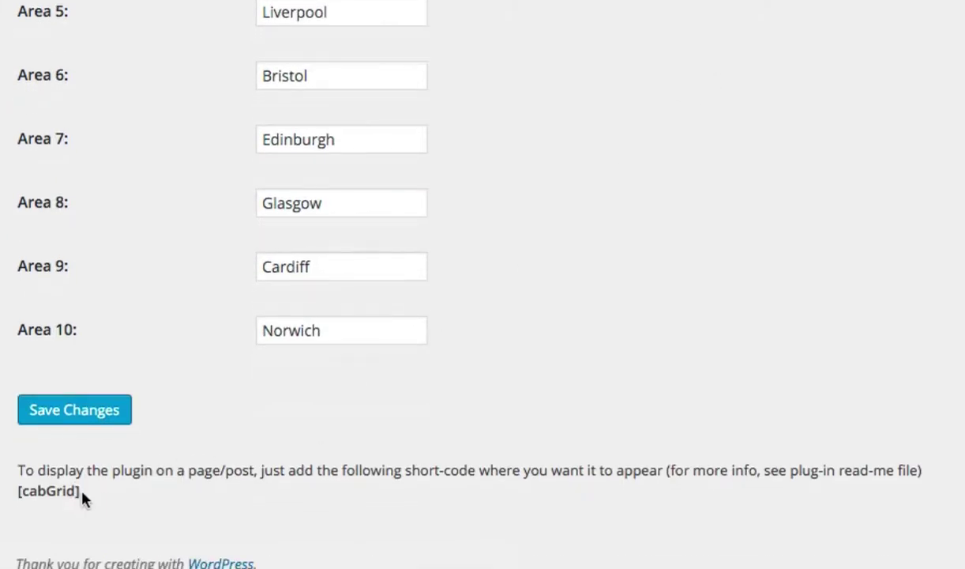
{"action": "left_click_drag", "start_coordinate": [81, 491], "coordinate": [14, 490]}
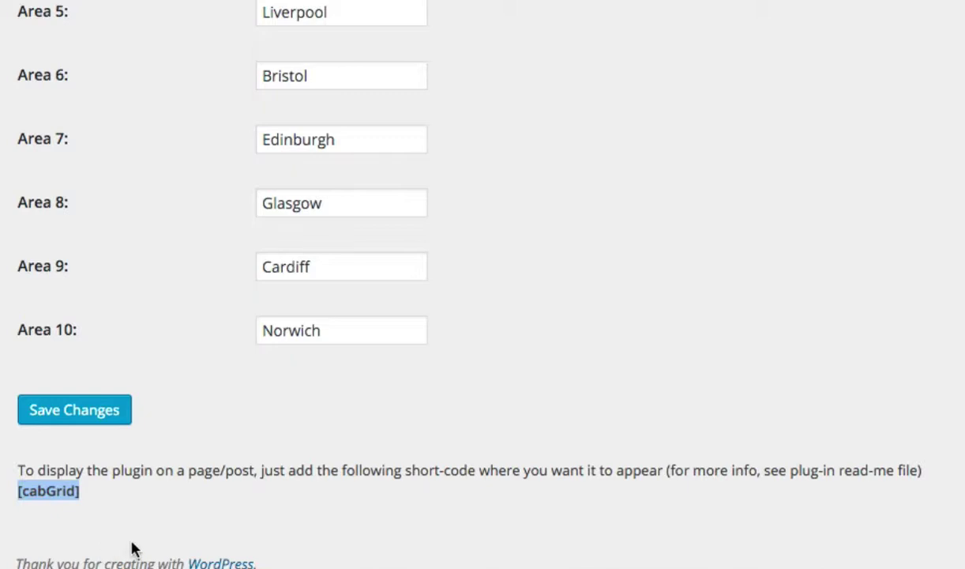
{"action": "right_click", "coordinate": [64, 488]}
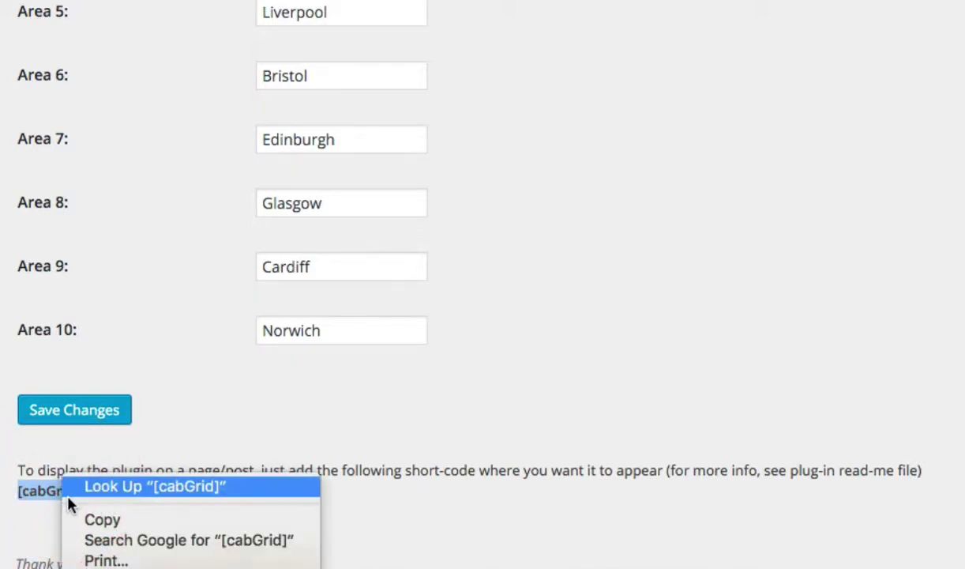
{"action": "left_click", "coordinate": [115, 521]}
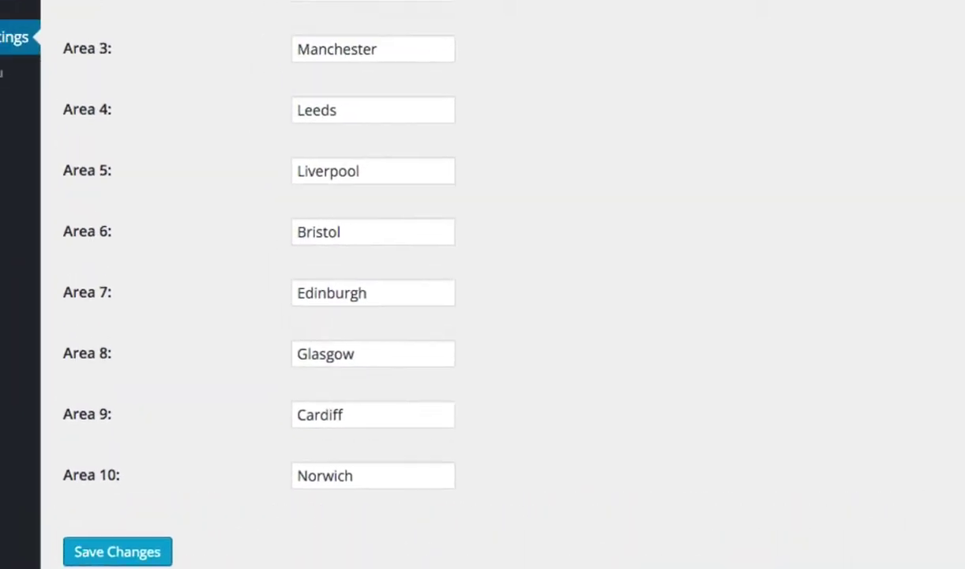
Open the Cab Grid Demo page for editing and enter the text "Please select your journey below to get a price:".
{"action": "mouse_move", "coordinate": [56, 131]}
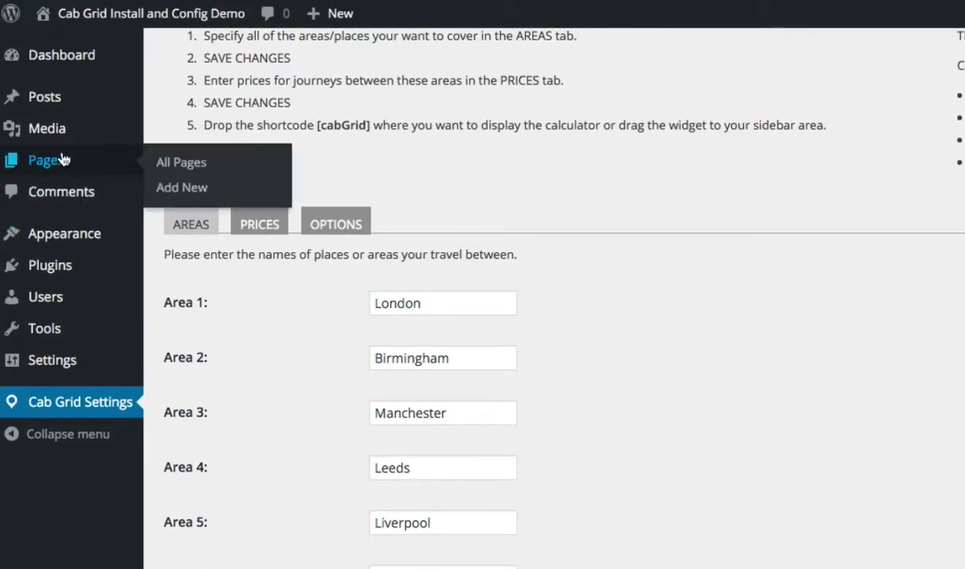
{"action": "left_click", "coordinate": [173, 163]}
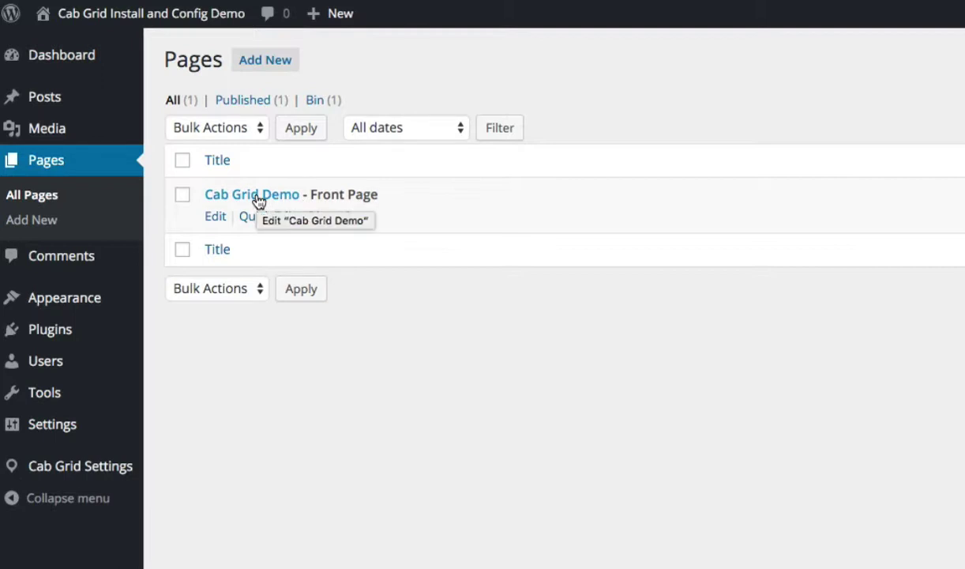
{"action": "left_click", "coordinate": [258, 198]}
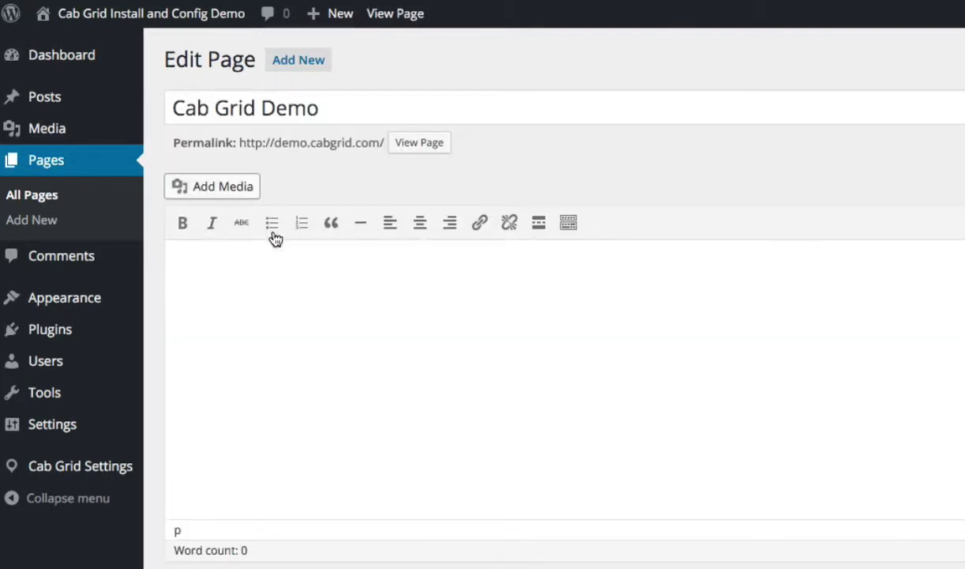
{"action": "left_click", "coordinate": [273, 289]}
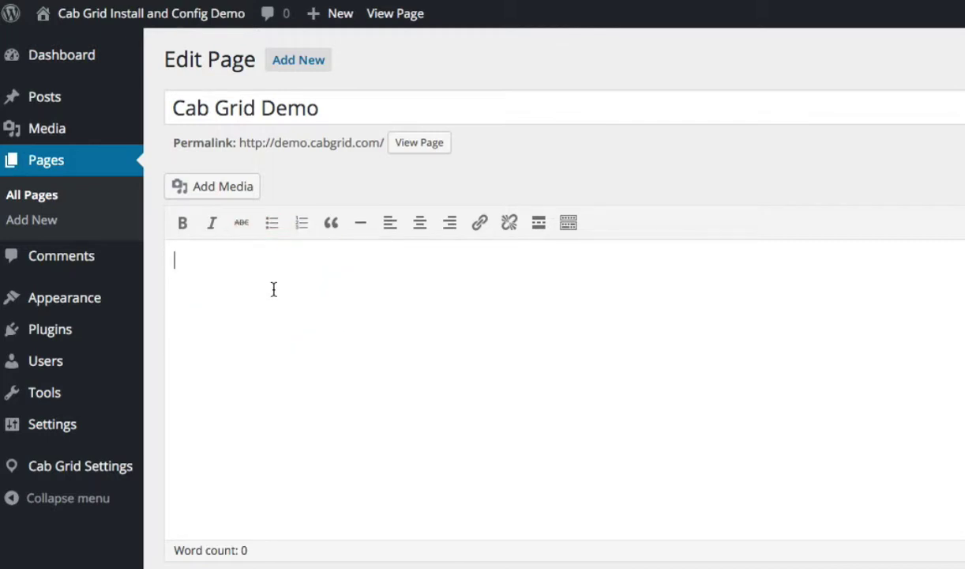
{"action": "type", "text": "Please select your "}
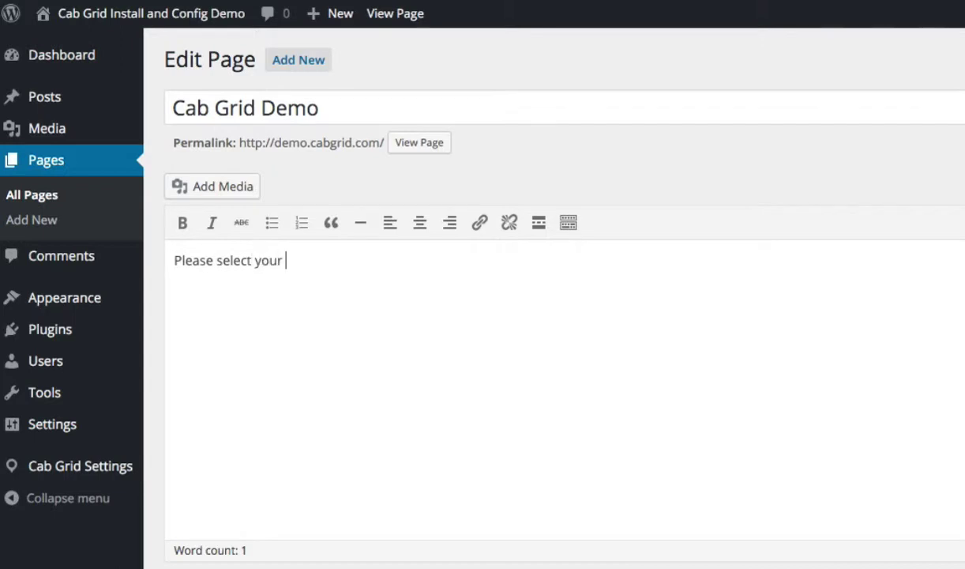
{"action": "type", "text": "journey below to get a price:"}
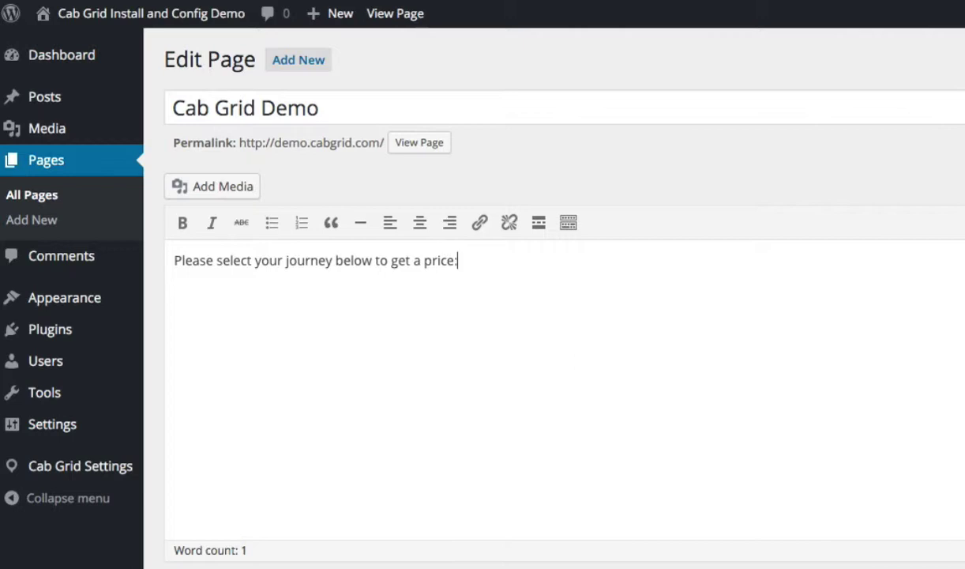
Paste the [cabGrid] shortcode on a new line below the intro text and update the page.
{"action": "key", "text": "Return"}
{"action": "key", "text": "ctrl+v"}
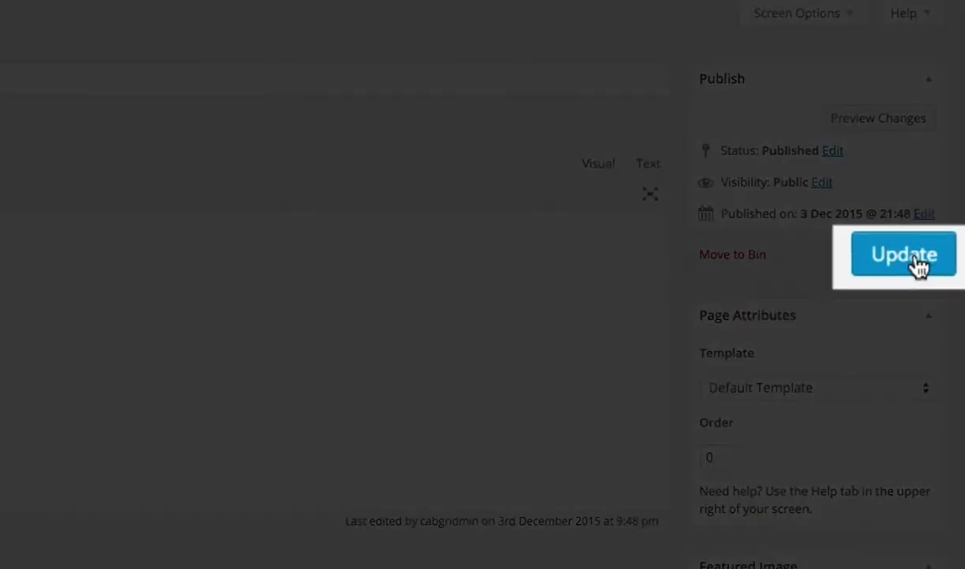
{"action": "left_click", "coordinate": [914, 257]}
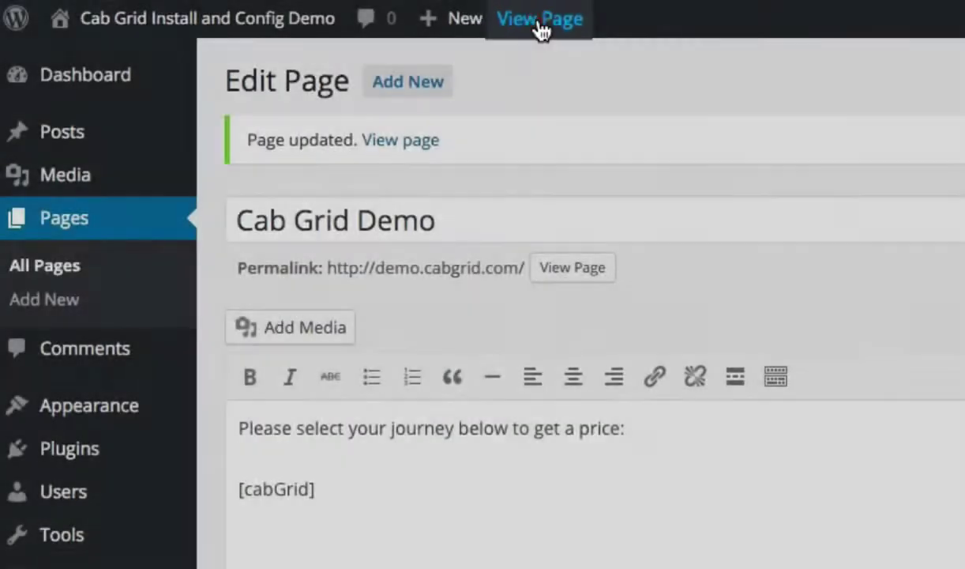
View the published page and get the fare price for a journey from London to London.
{"action": "left_click", "coordinate": [542, 32]}
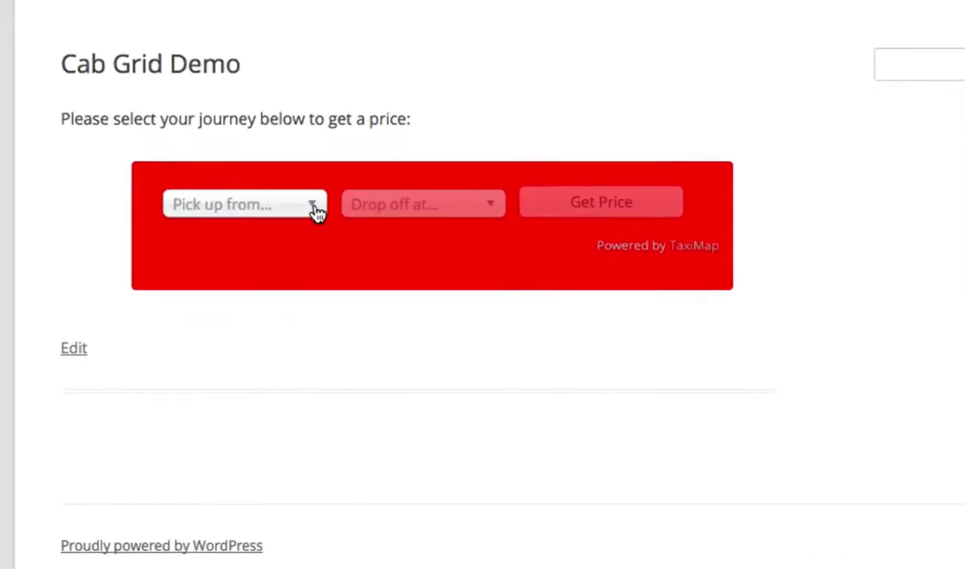
{"action": "left_click", "coordinate": [308, 230]}
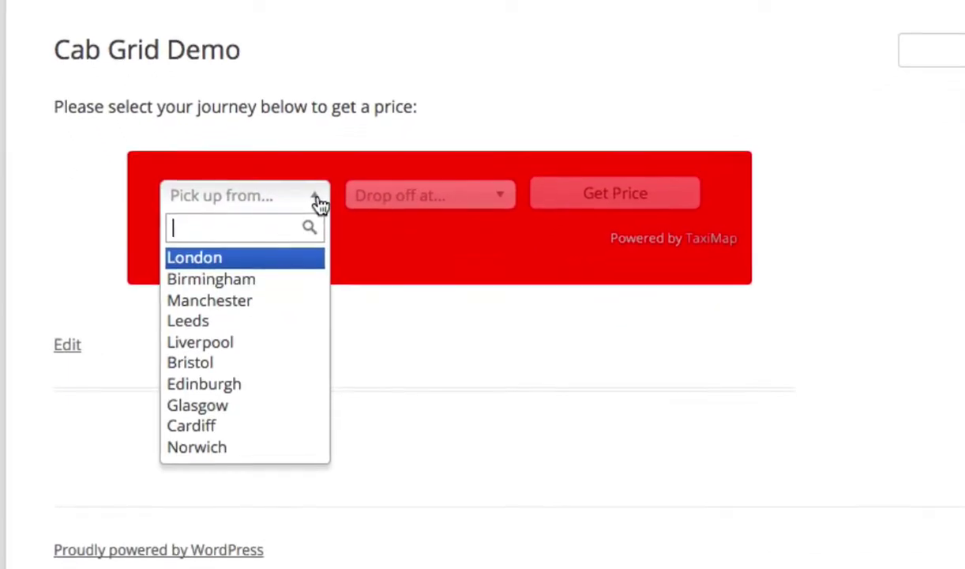
{"action": "left_click", "coordinate": [235, 254]}
{"action": "left_click", "coordinate": [403, 190]}
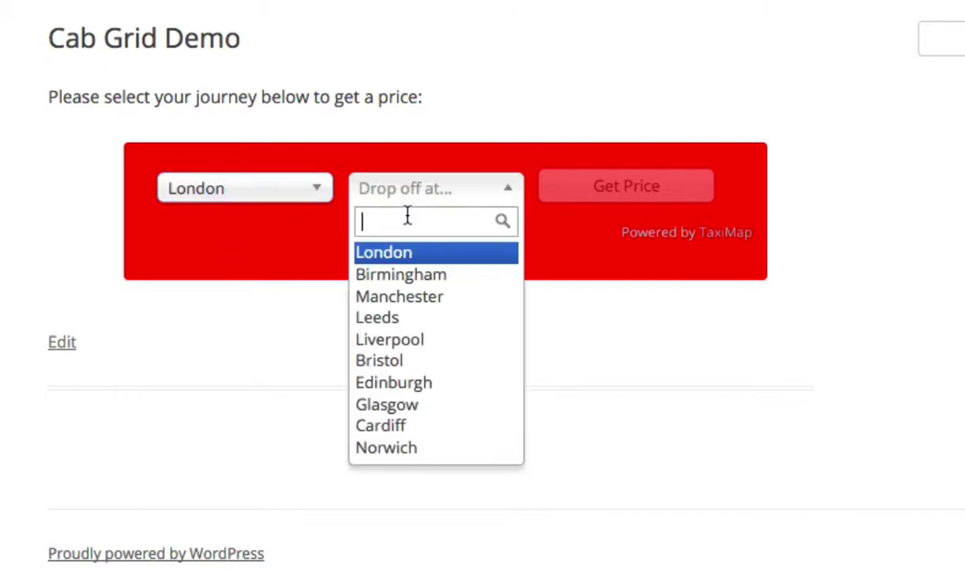
{"action": "left_click", "coordinate": [407, 253]}
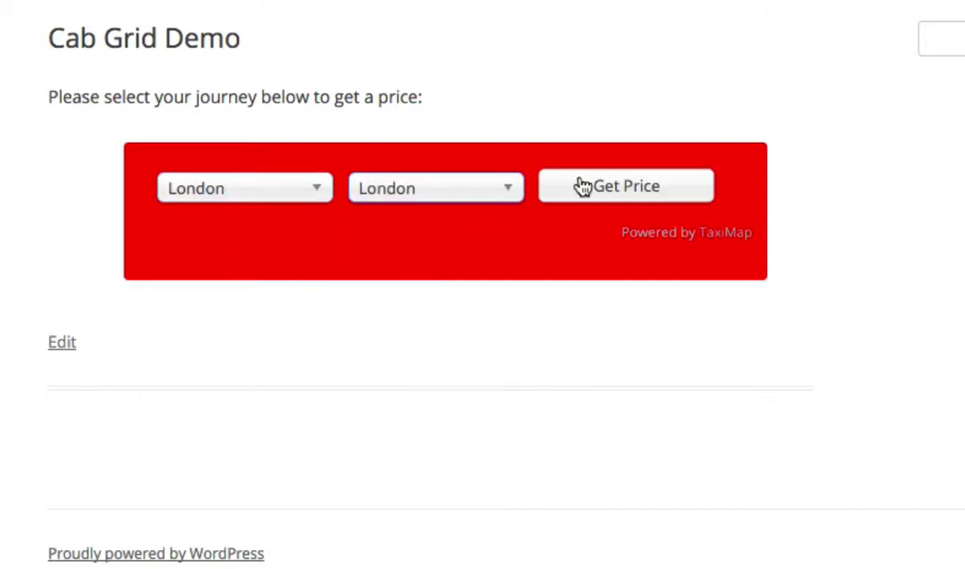
{"action": "left_click", "coordinate": [614, 191]}
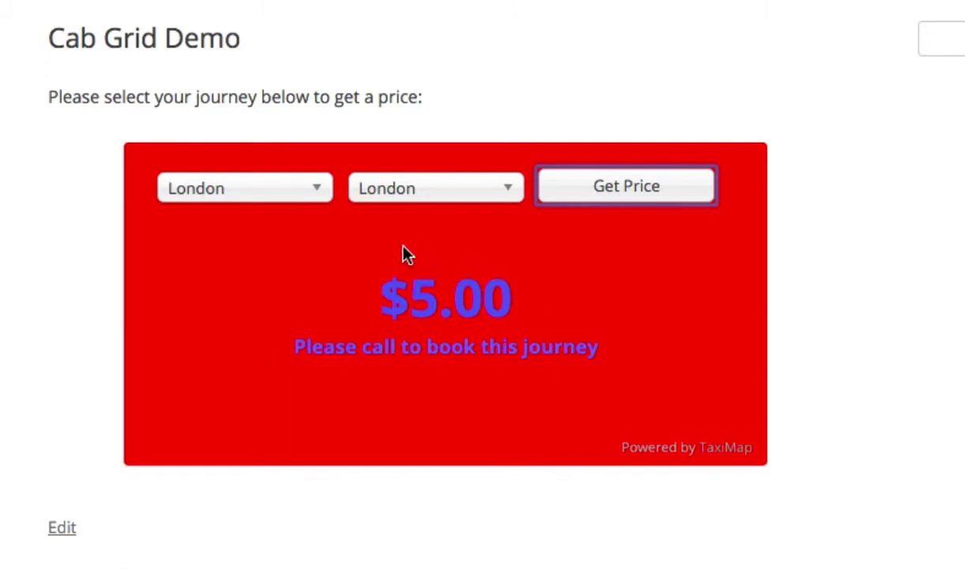
Get the fare price for a journey from London to Manchester in the page's calculator.
{"action": "left_click", "coordinate": [300, 193]}
{"action": "left_click", "coordinate": [422, 189]}
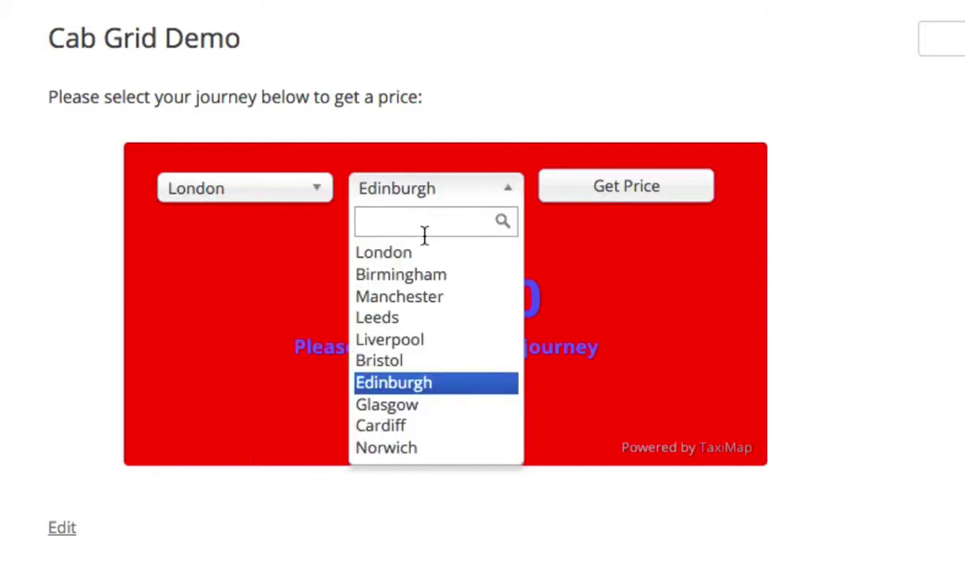
{"action": "left_click", "coordinate": [427, 297]}
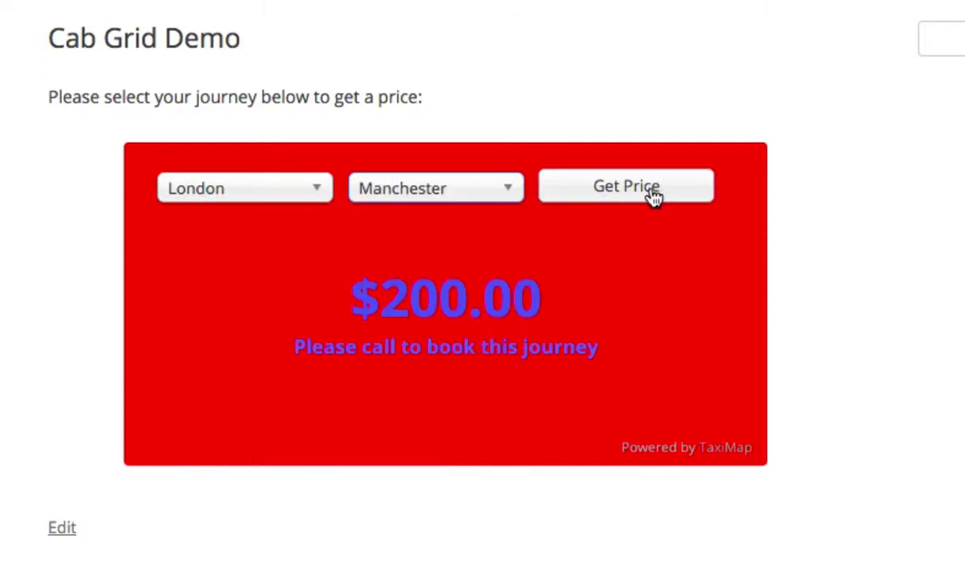
{"action": "left_click", "coordinate": [654, 196]}
Reverse the journey to run from Manchester to London and get its fare price.
{"action": "left_click", "coordinate": [229, 192]}
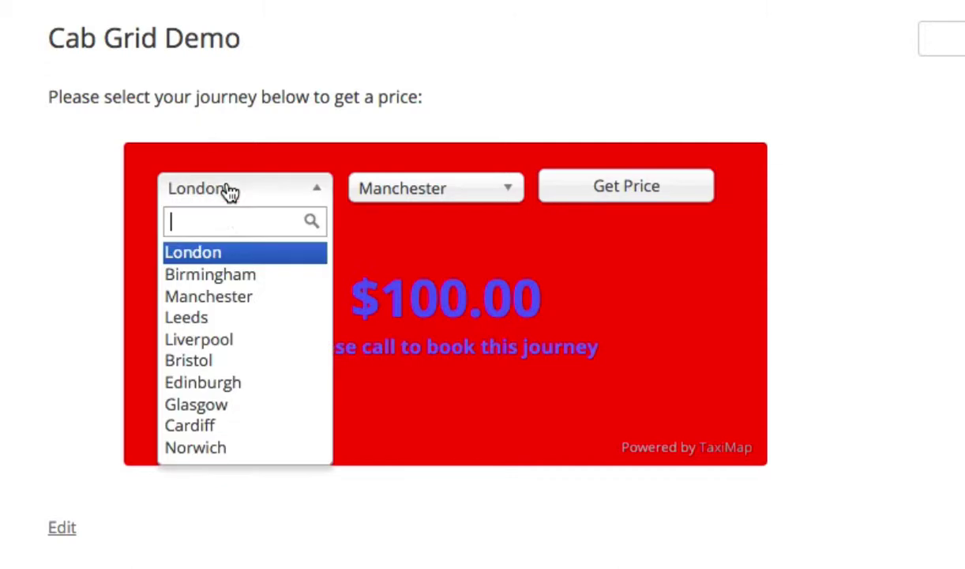
{"action": "left_click", "coordinate": [251, 295]}
{"action": "left_click", "coordinate": [441, 196]}
{"action": "left_click", "coordinate": [441, 252]}
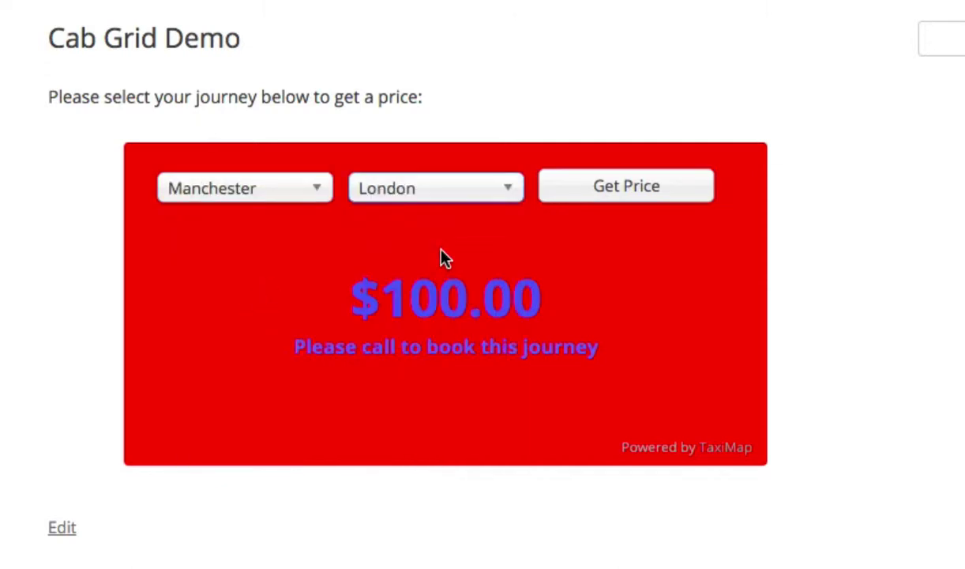
{"action": "left_click", "coordinate": [618, 203]}
Search the pick-up places for "No", choose Norwich, and get the fare price to London.
{"action": "left_click", "coordinate": [243, 193]}
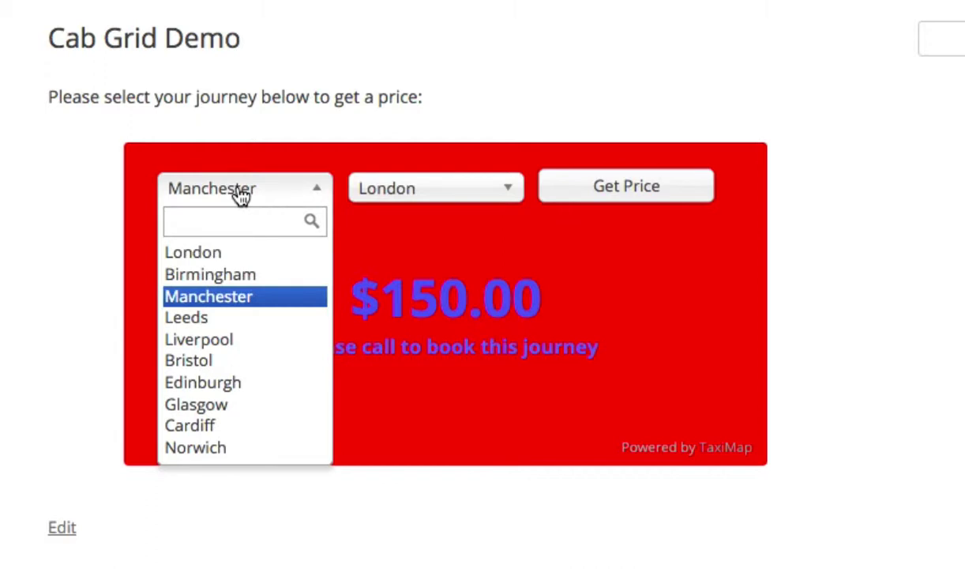
{"action": "type", "text": "No"}
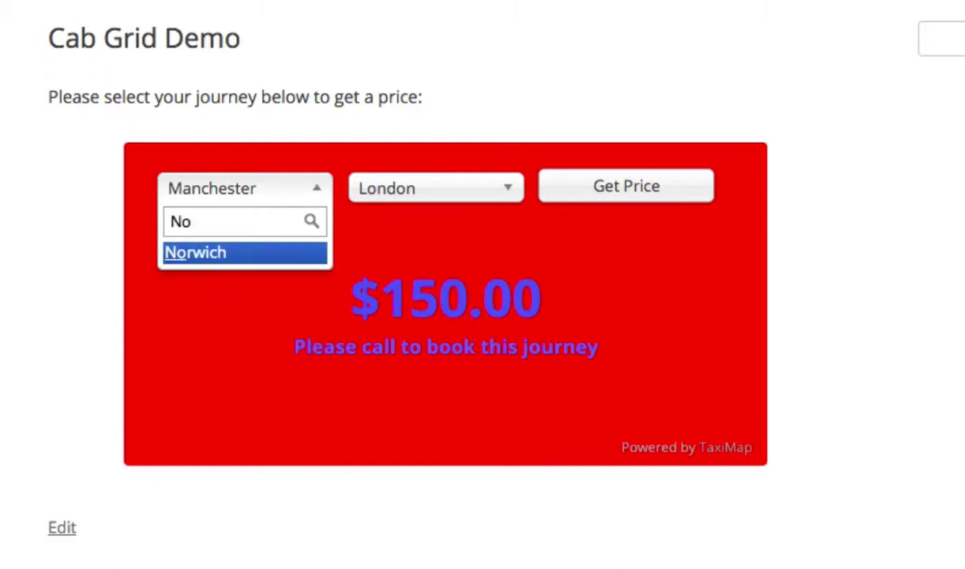
{"action": "left_click", "coordinate": [207, 254]}
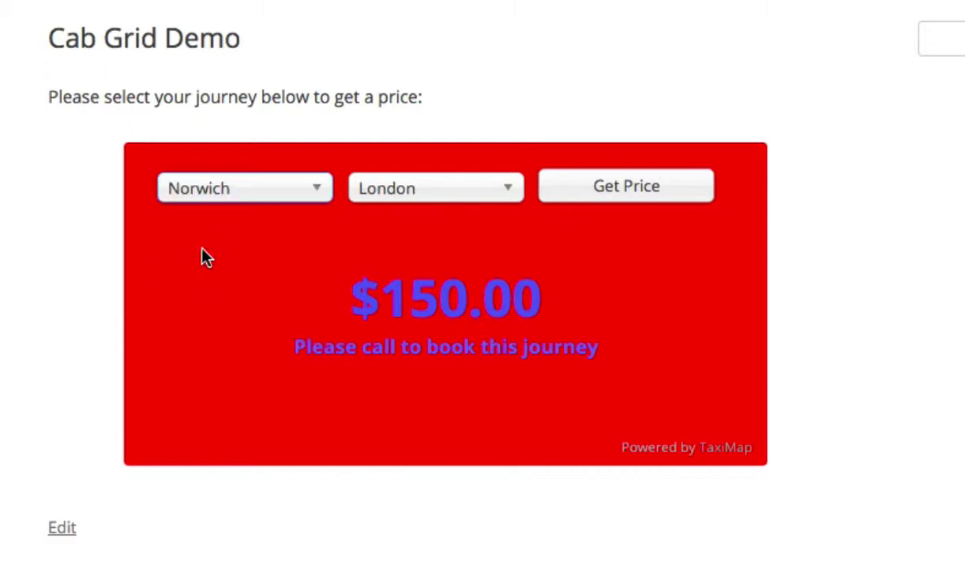
{"action": "left_click", "coordinate": [642, 187]}
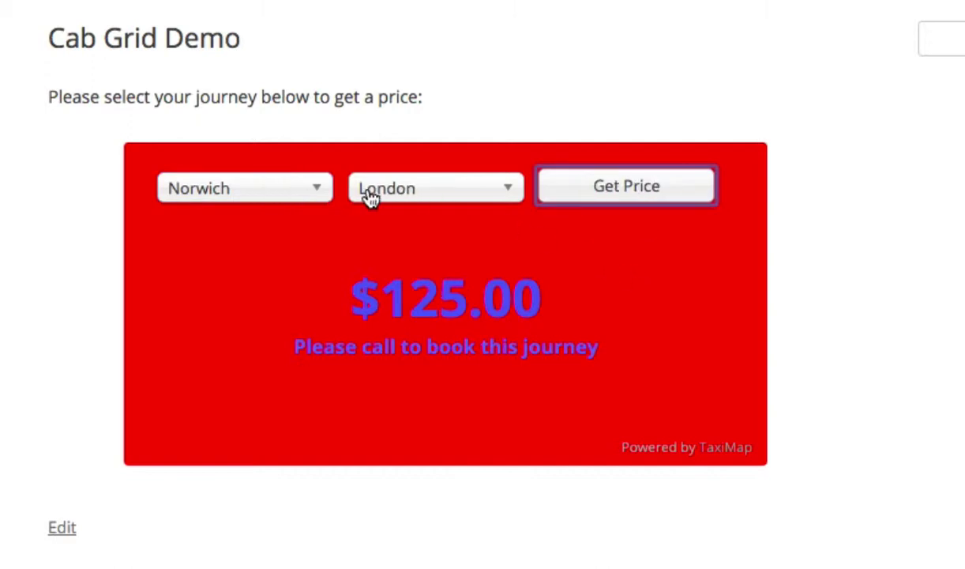
Choose Glasgow as the pick-up place and Cardiff as the drop-off place in the page's calculator.
{"action": "left_click", "coordinate": [280, 194]}
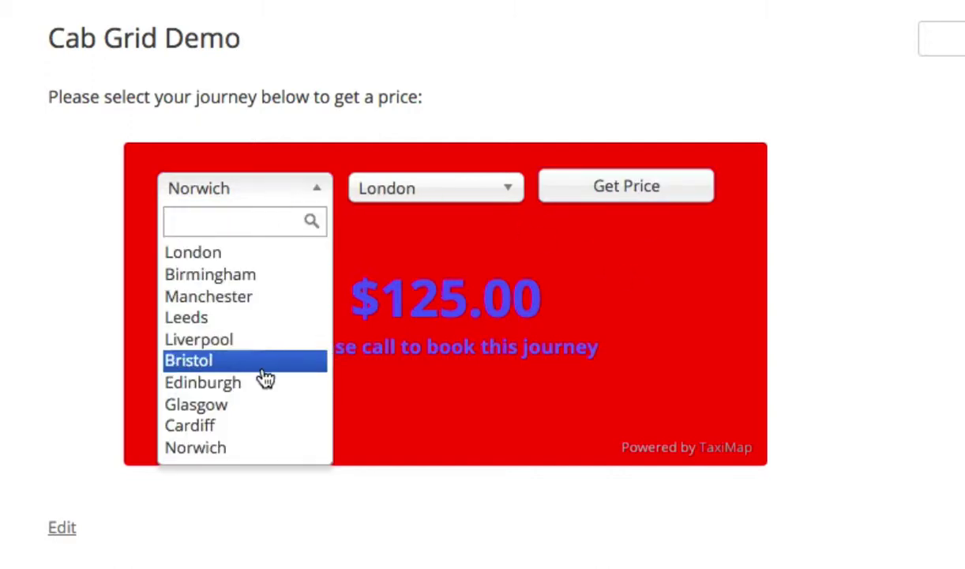
{"action": "left_click", "coordinate": [253, 406]}
{"action": "left_click", "coordinate": [408, 198]}
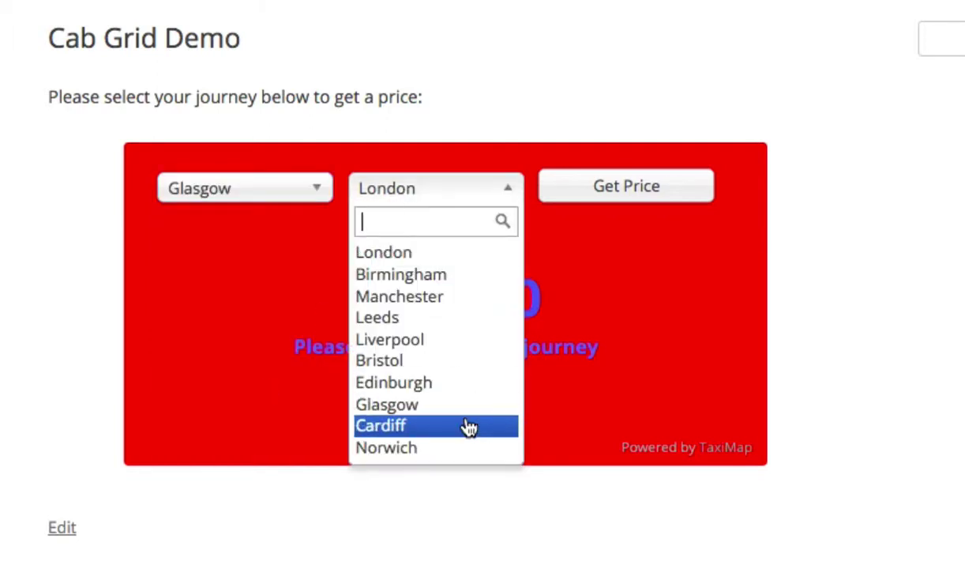
{"action": "left_click", "coordinate": [469, 426]}
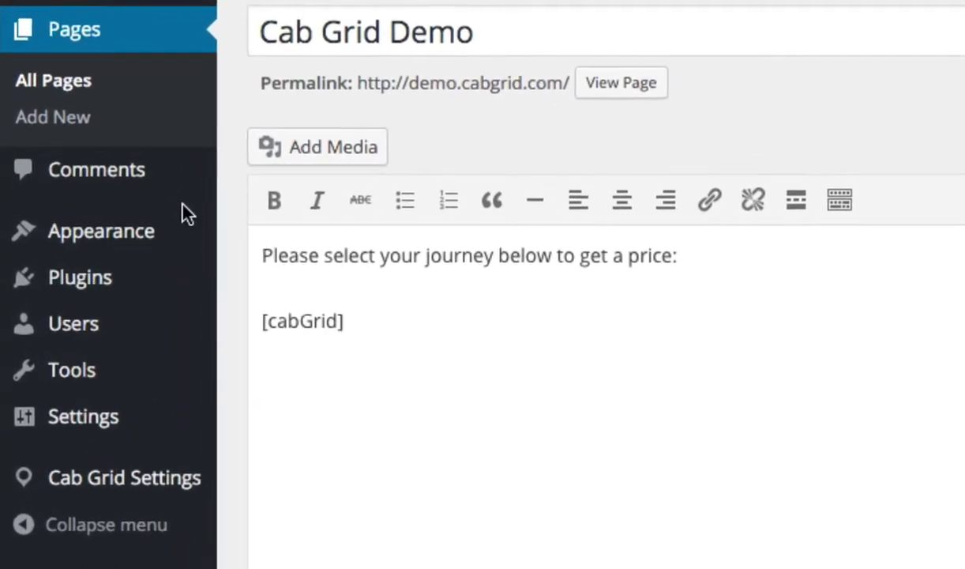
Add the CabGrid widget to the Main Sidebar below Search, titled "Book a cab", and save it.
{"action": "mouse_move", "coordinate": [108, 235]}
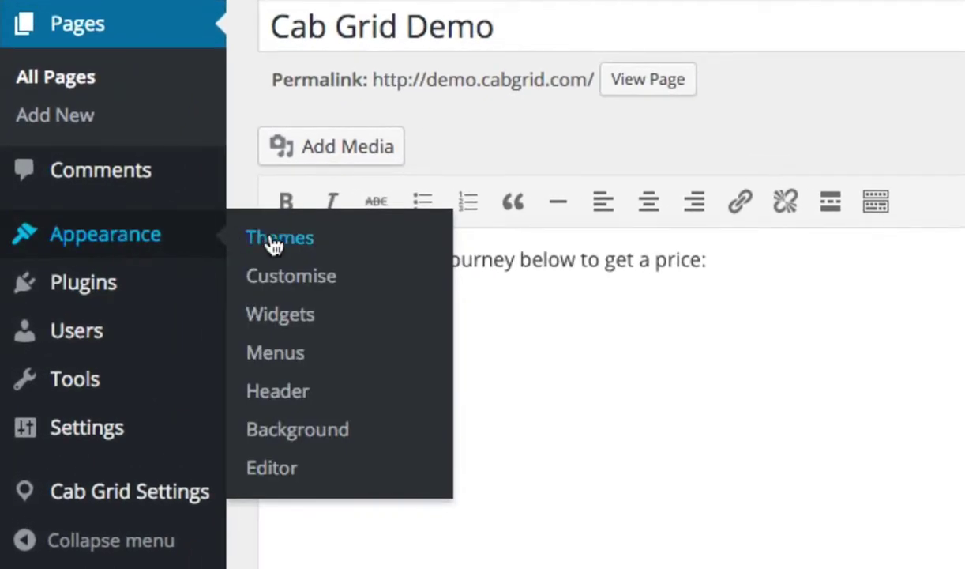
{"action": "left_click", "coordinate": [295, 328]}
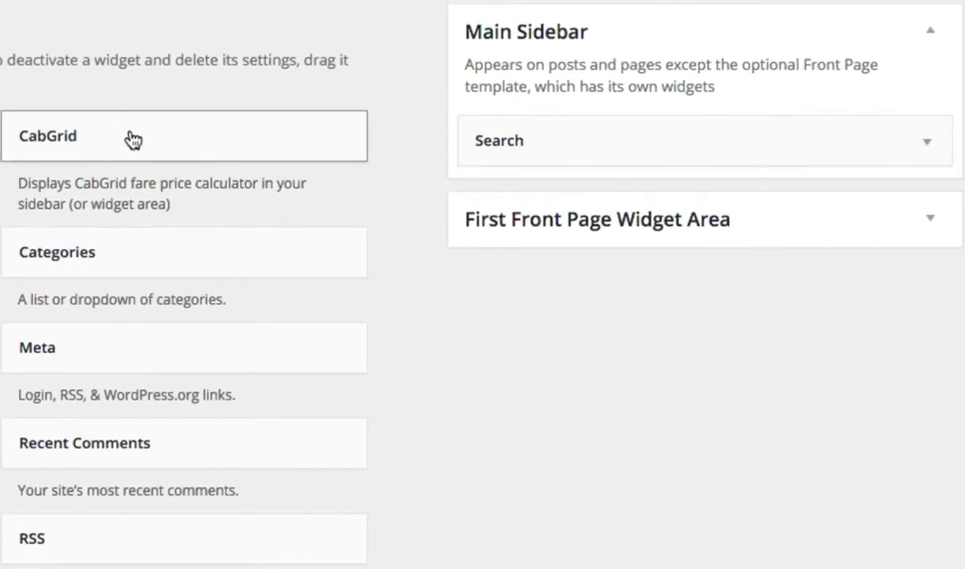
{"action": "left_click_drag", "start_coordinate": [132, 138], "coordinate": [636, 198]}
{"action": "left_click", "coordinate": [547, 283]}
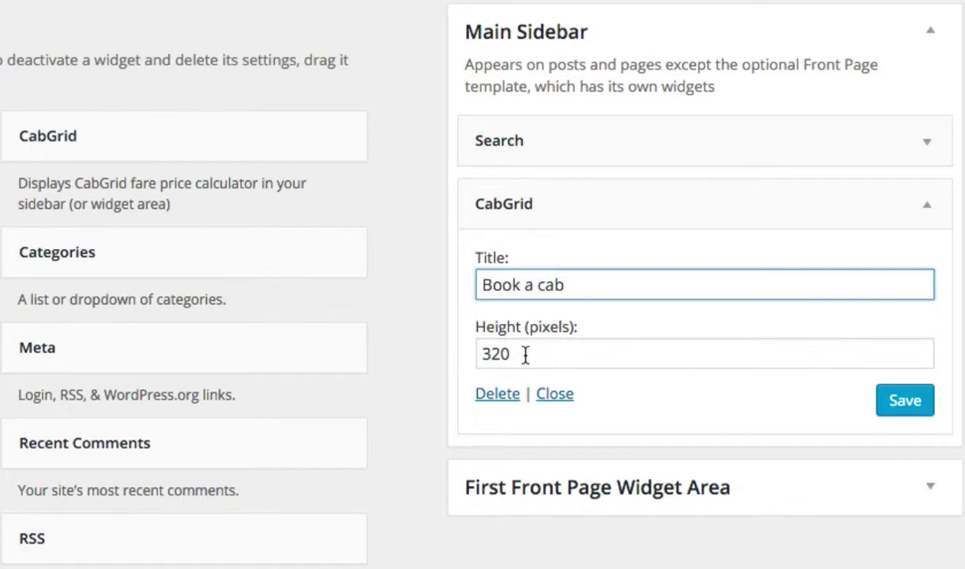
{"action": "left_click", "coordinate": [907, 402]}
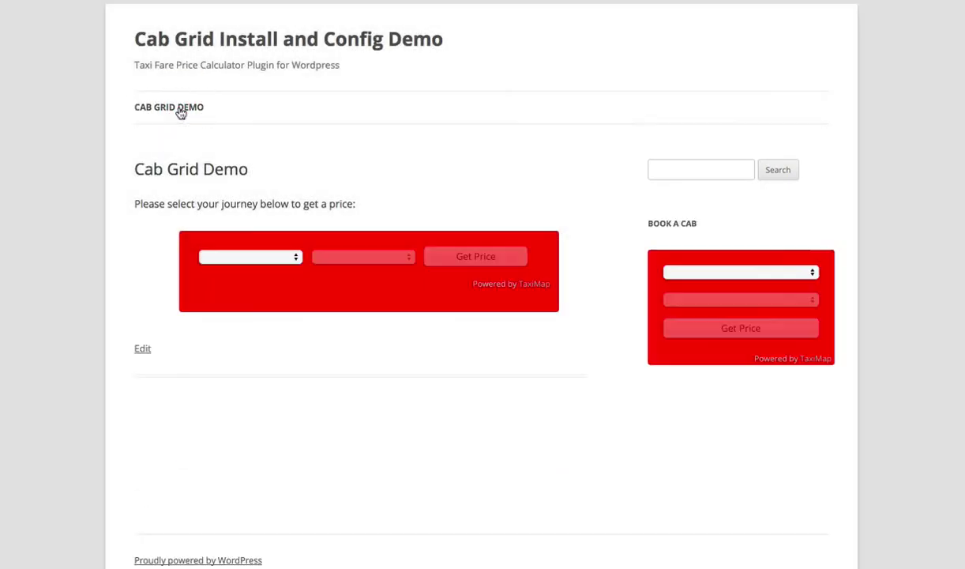
In the site's Book a cab sidebar calculator, get the fare price from Birmingham to Manchester.
{"action": "left_click", "coordinate": [741, 268]}
{"action": "left_click", "coordinate": [731, 308]}
{"action": "left_click", "coordinate": [743, 276]}
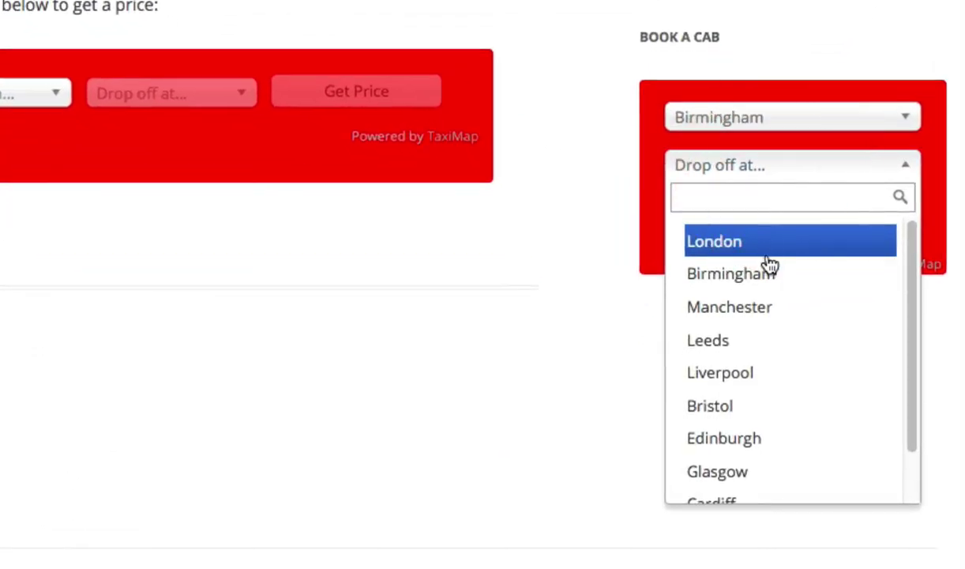
{"action": "left_click", "coordinate": [725, 366]}
{"action": "left_click", "coordinate": [726, 221]}
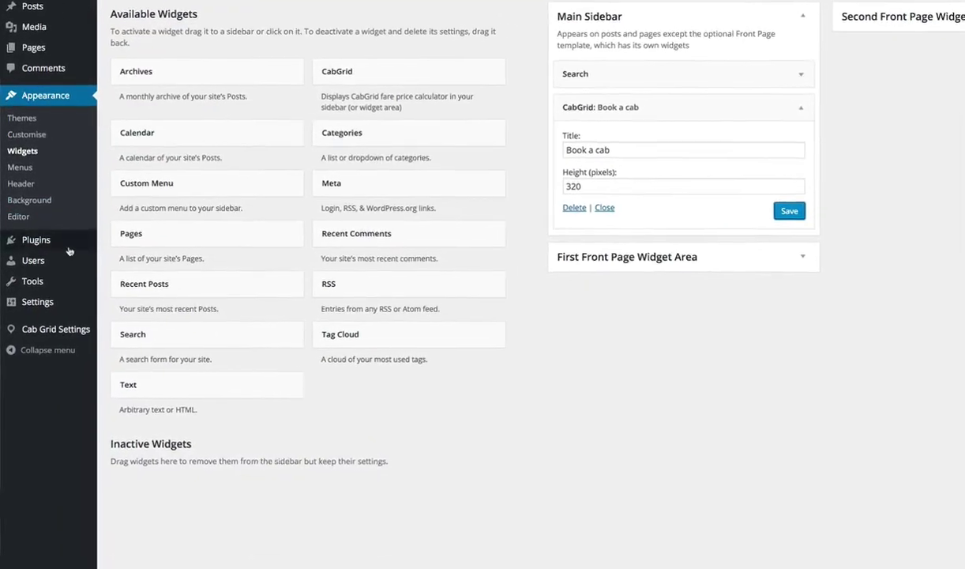
Remove background-color:red; from the .cabGrid rule in the Cab Grid styling options, save, and reload the Cab Grid Demo page.
{"action": "left_click", "coordinate": [46, 348]}
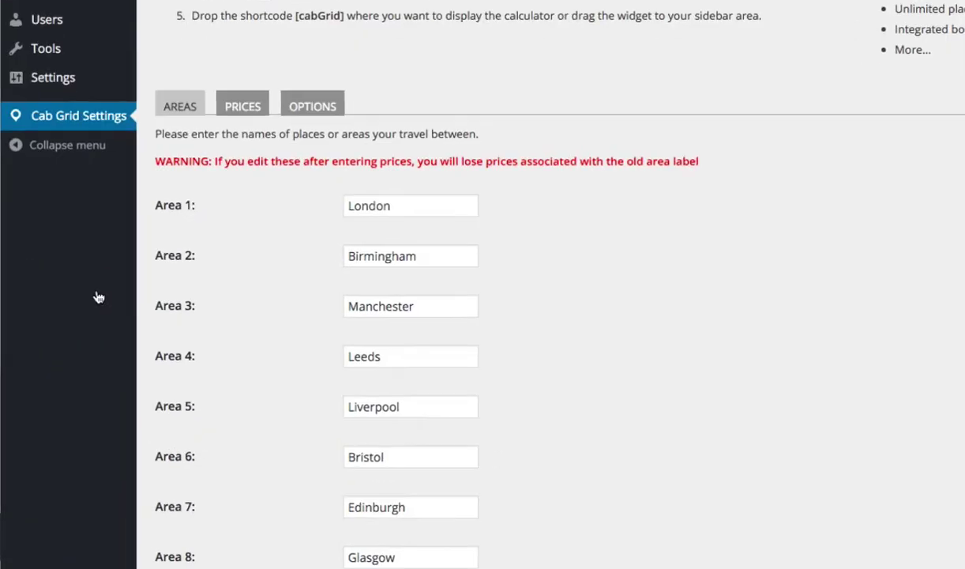
{"action": "left_click", "coordinate": [354, 50]}
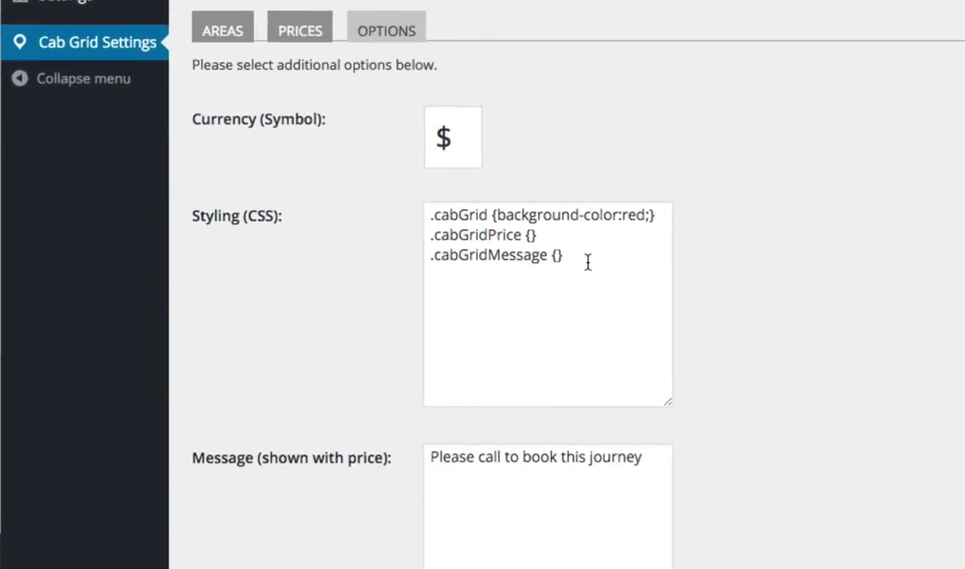
{"action": "left_click_drag", "start_coordinate": [656, 213], "coordinate": [503, 214]}
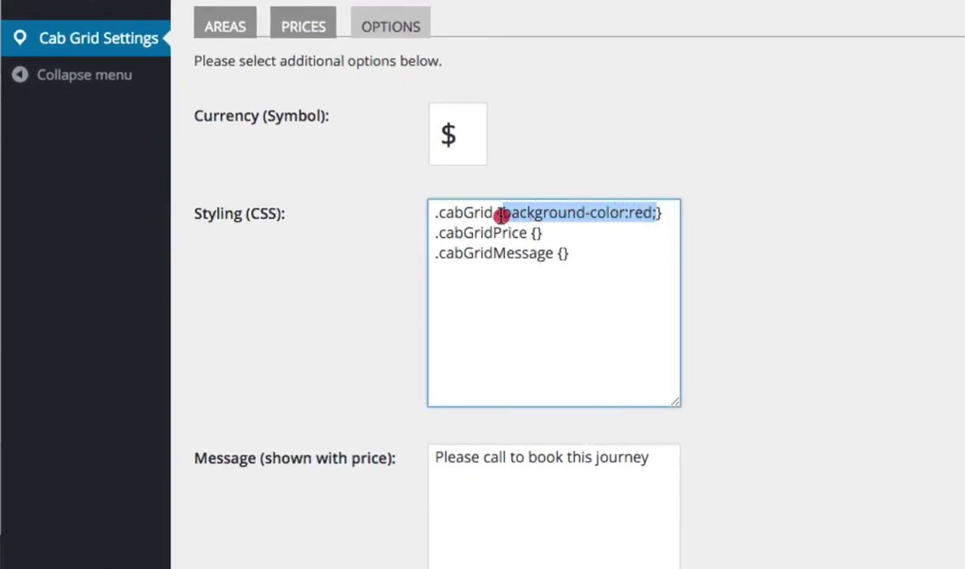
{"action": "key", "text": "BackSpace"}
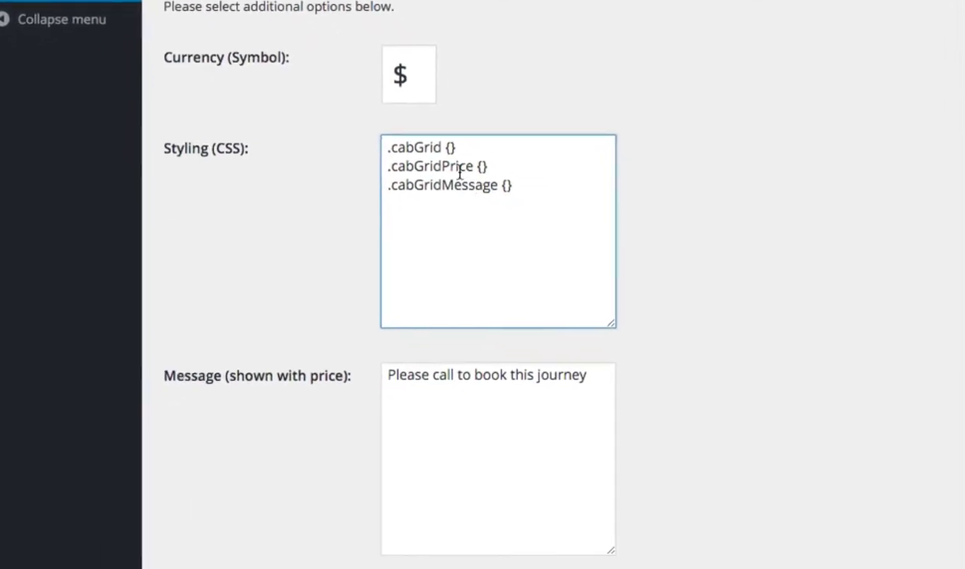
{"action": "left_click", "coordinate": [202, 419]}
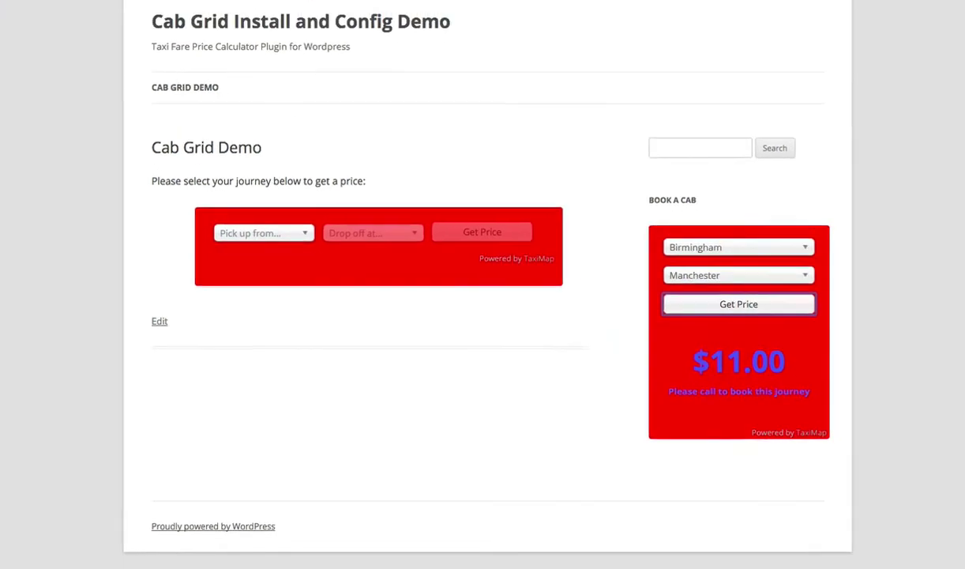
{"action": "left_click", "coordinate": [183, 108]}
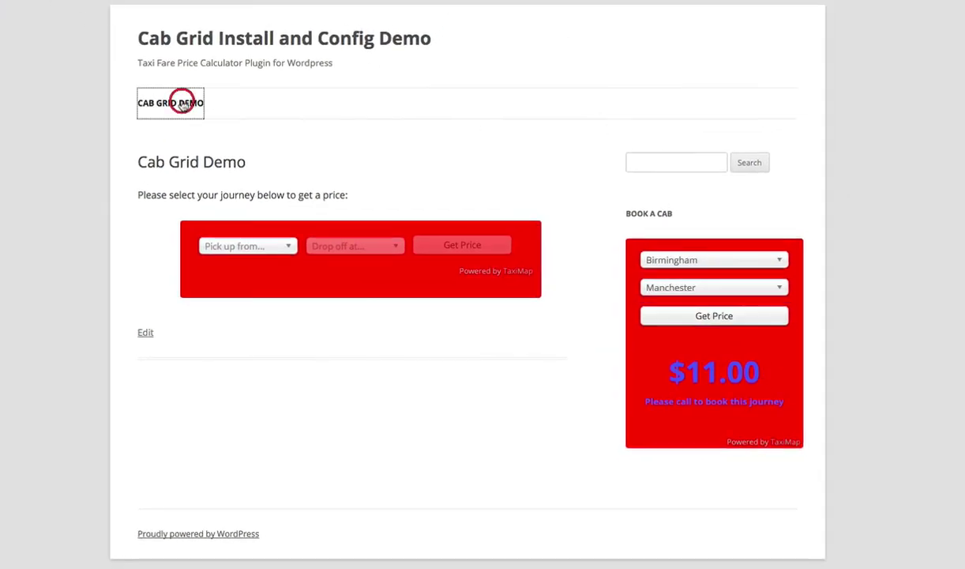